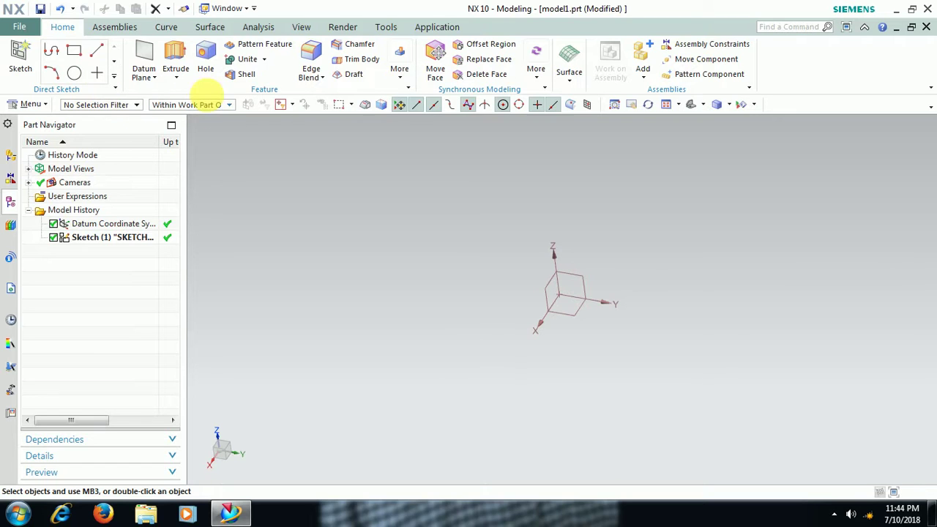
Try the Helix command from the Curve tab, then close it without creating a helix.
click(167, 28)
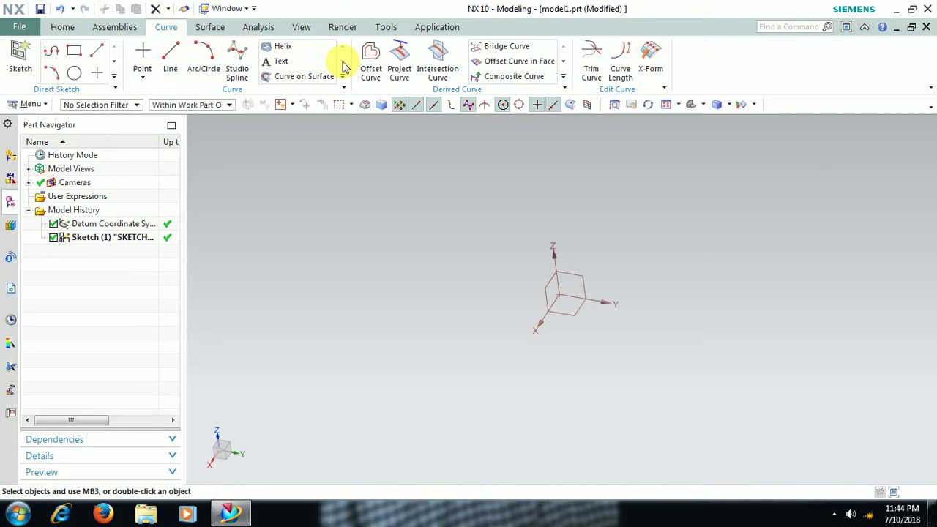
click(285, 46)
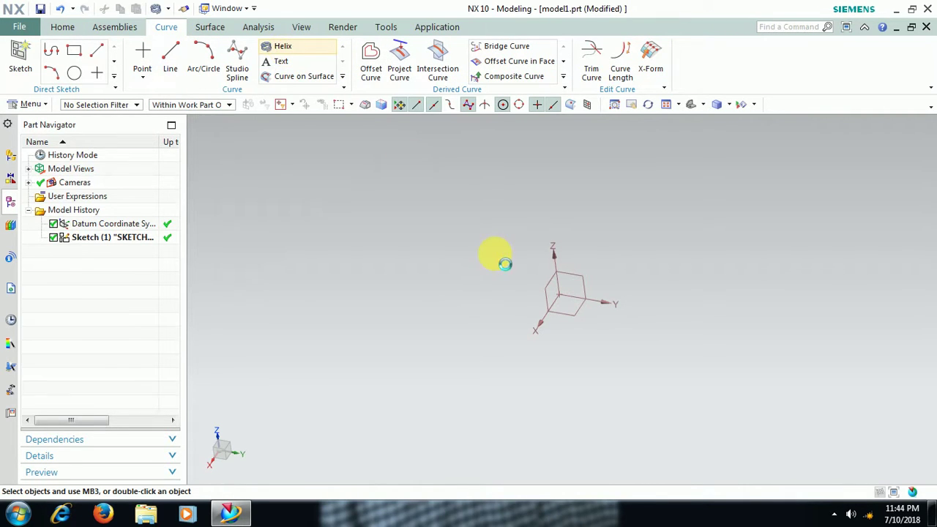
click(512, 287)
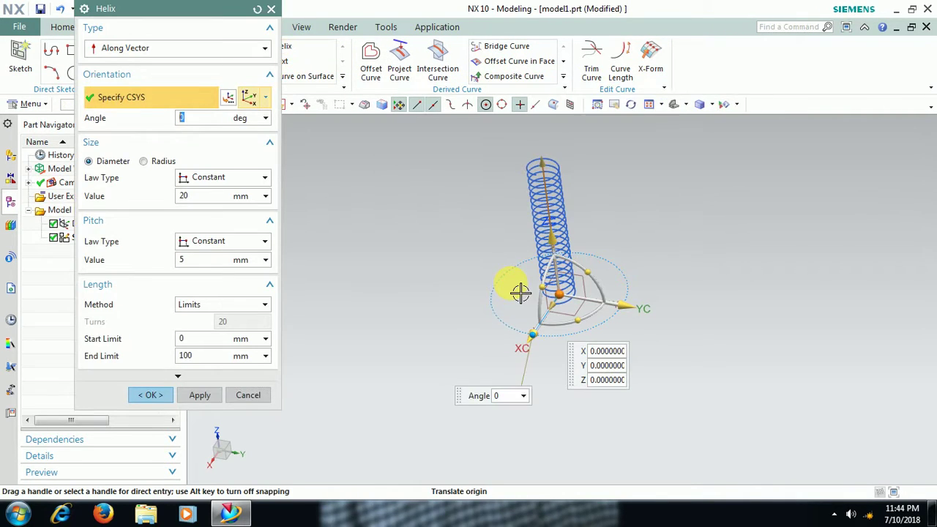
click(271, 10)
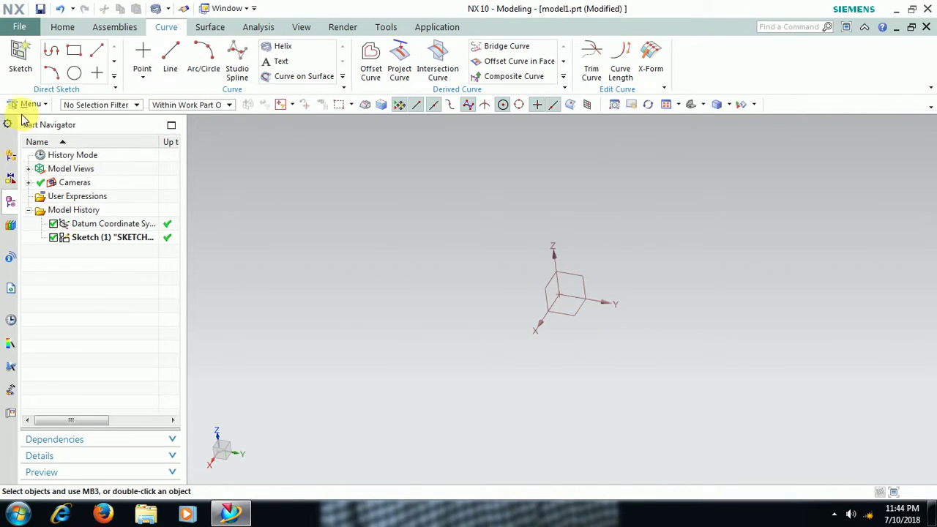
Open the Helix dialog through Menu > Insert > Curve > Helix.
click(28, 104)
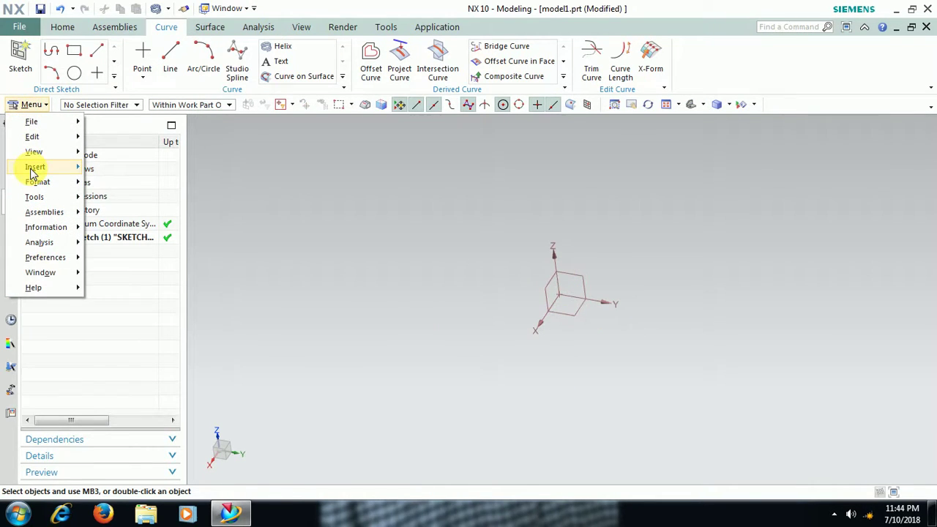
mouse_move(33, 170)
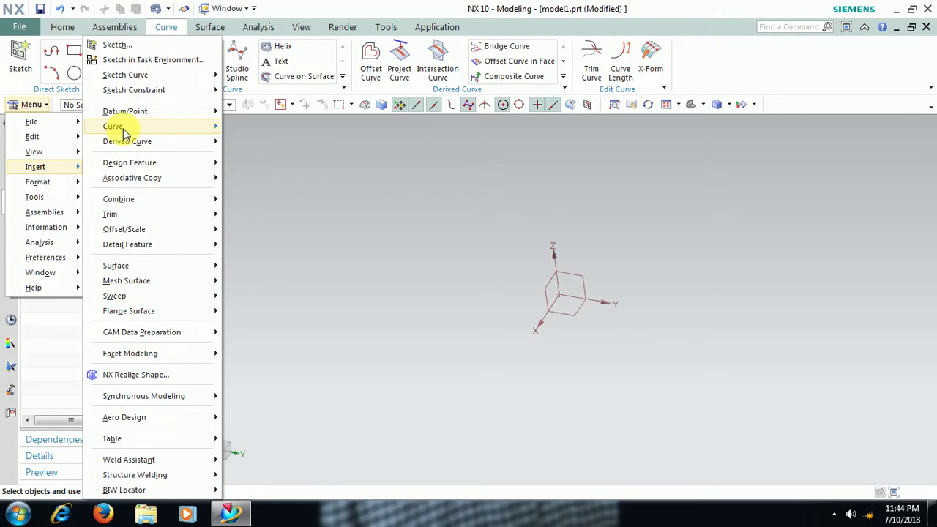
mouse_move(117, 126)
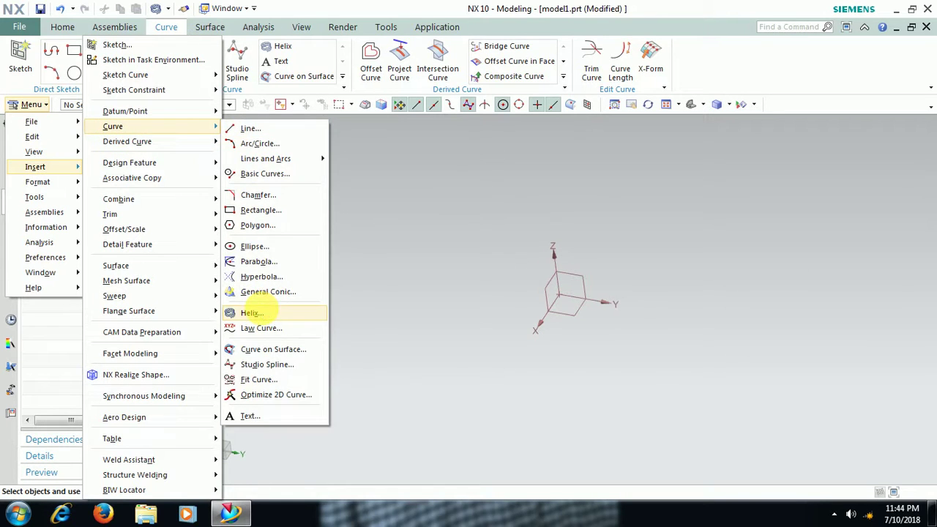
click(251, 312)
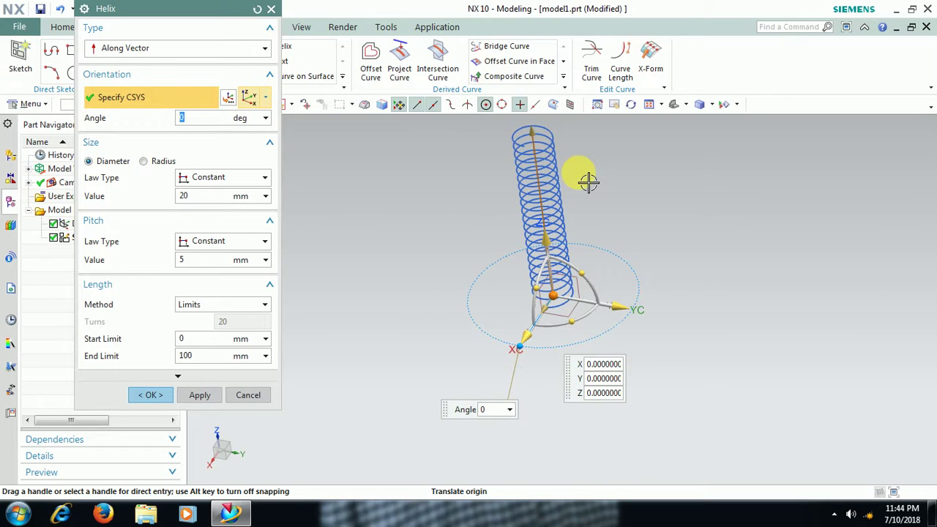
Set the helix diameter to 50 mm.
scroll(588, 180, up, 2)
scroll(588, 180, down, 3)
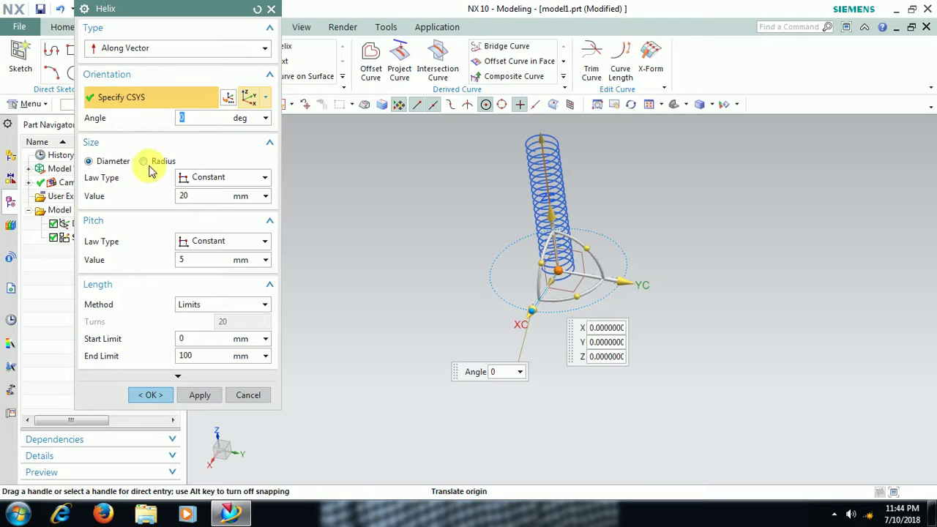
click(199, 196)
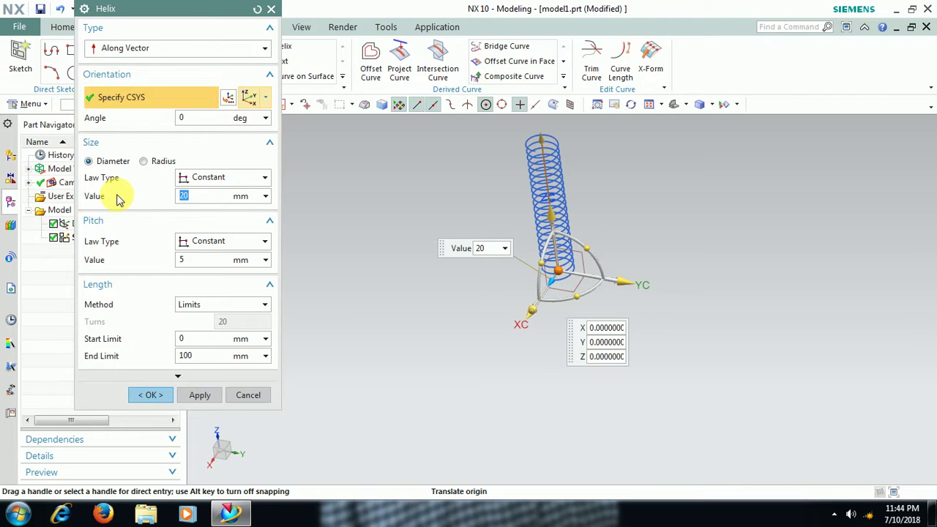
text(50)
key(Return)
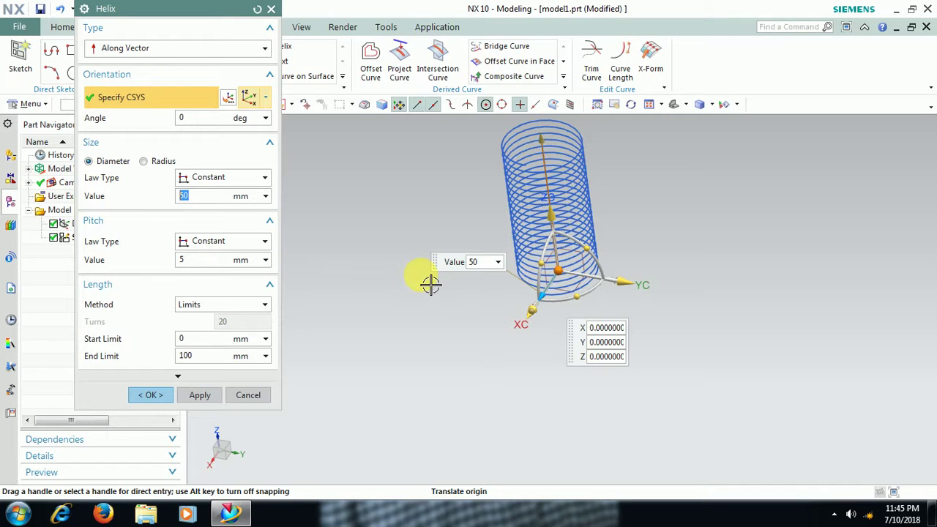
middle_drag(432, 280, 410, 263)
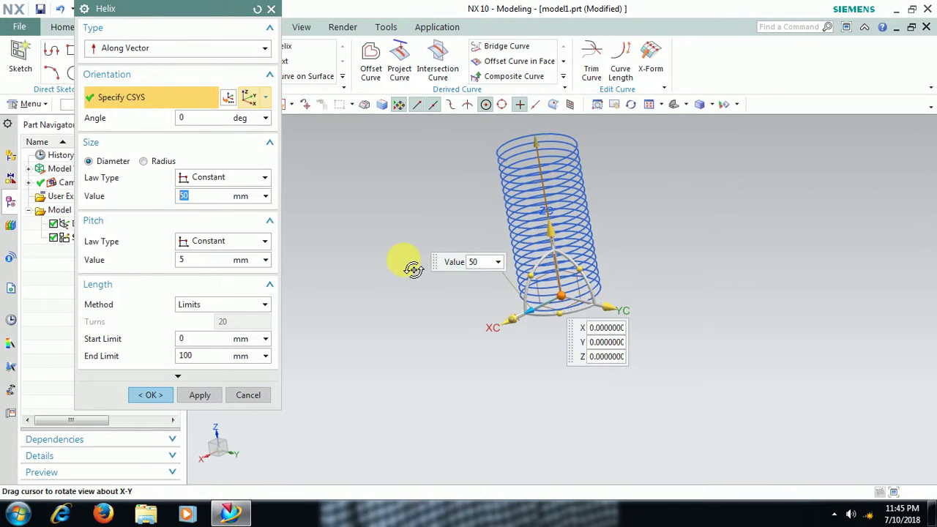
Set a 10 mm pitch and a 150 mm end limit, then create the helix.
click(192, 267)
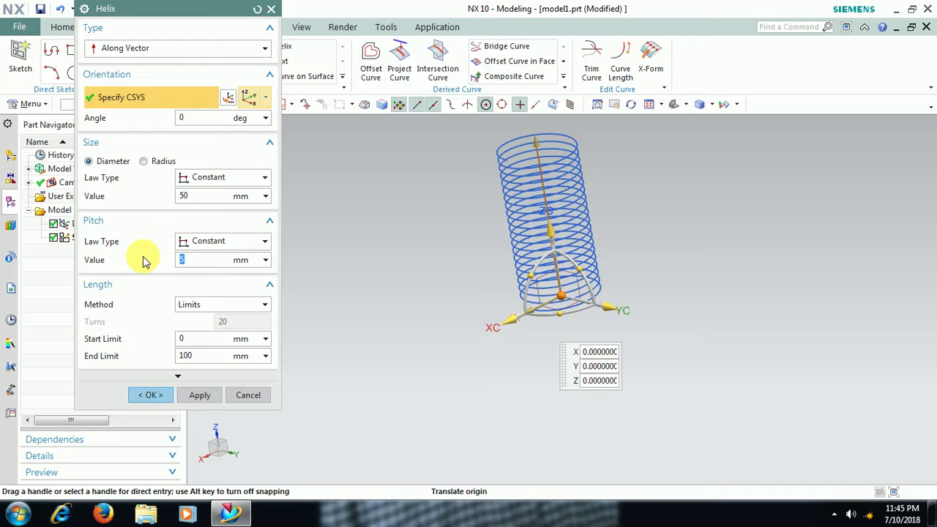
key(Return)
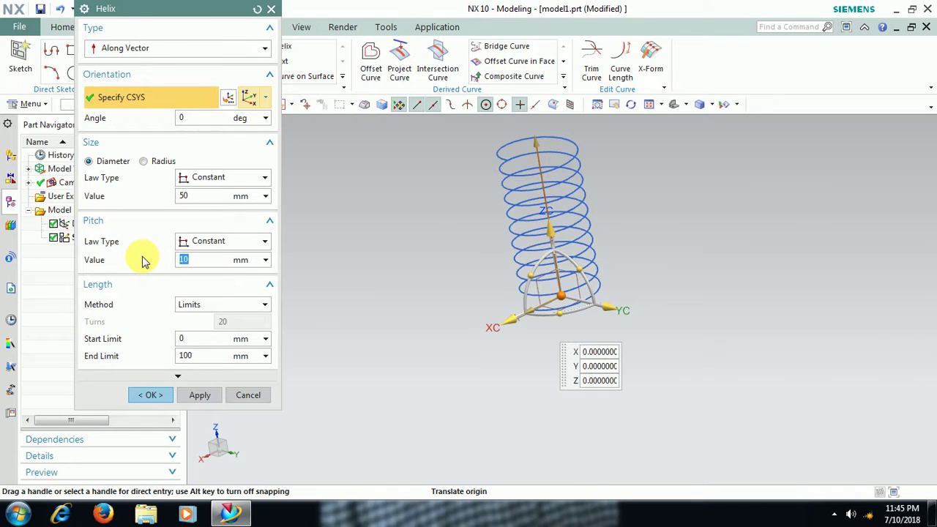
mouse_move(505, 324)
middle_down()
mouse_move(487, 306)
mouse_move(500, 320)
middle_up()
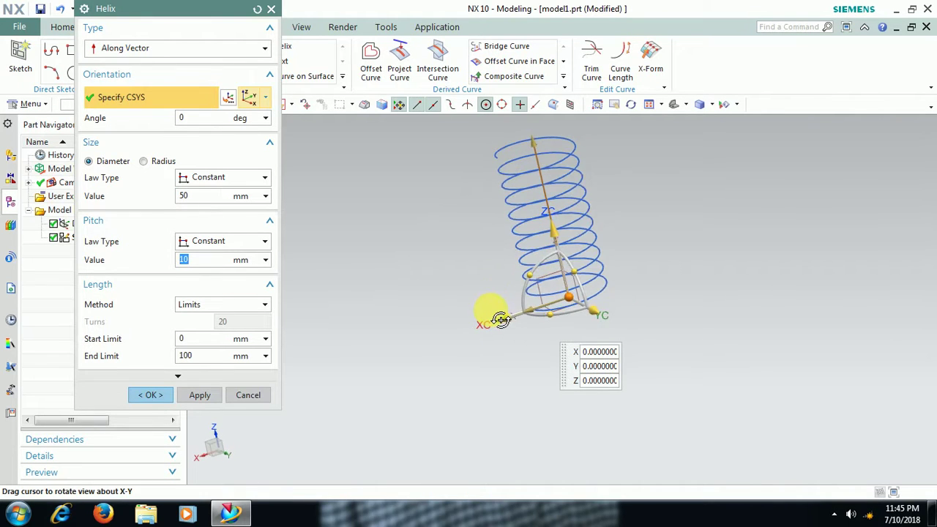
drag(500, 320, 313, 276)
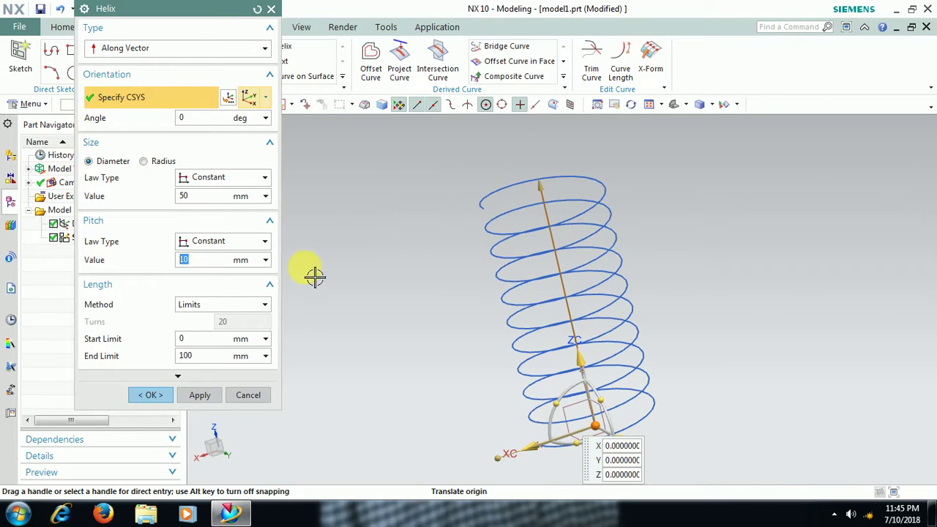
click(210, 356)
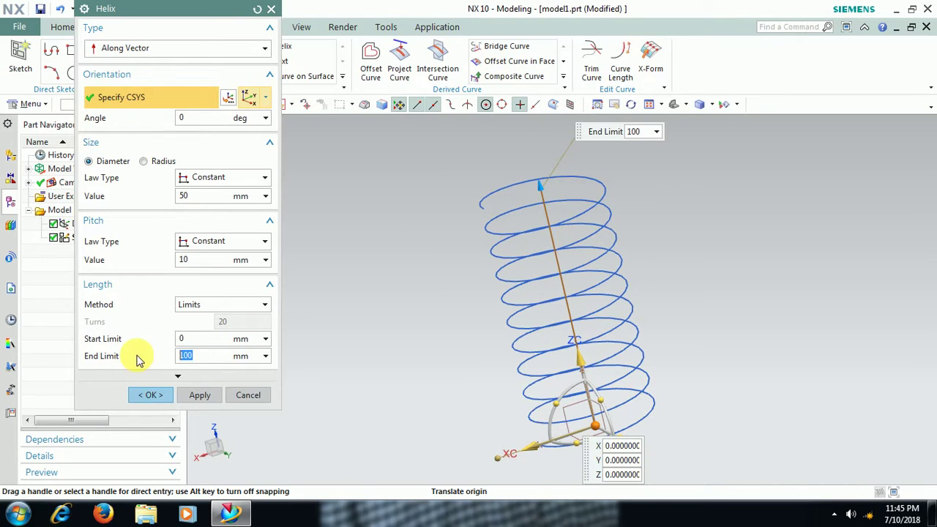
text(150)
key(Return)
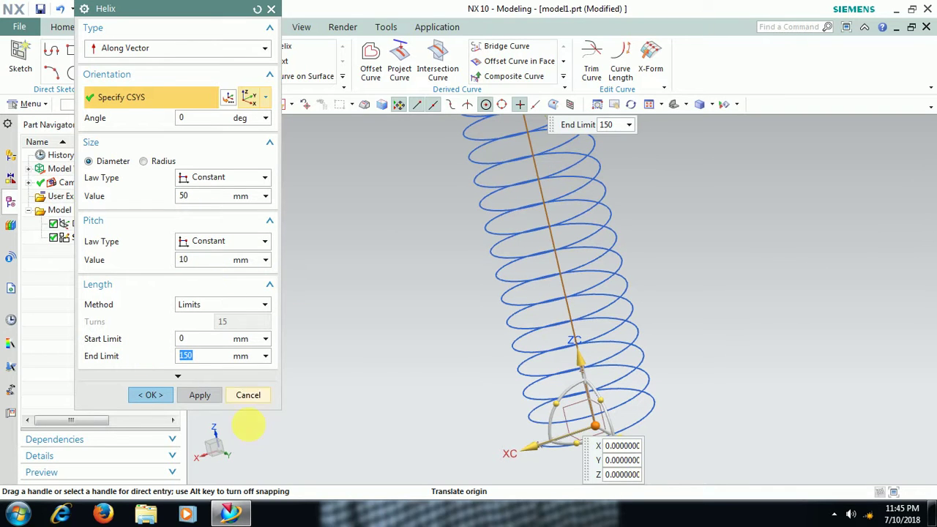
click(151, 395)
scroll(443, 307, down, 4)
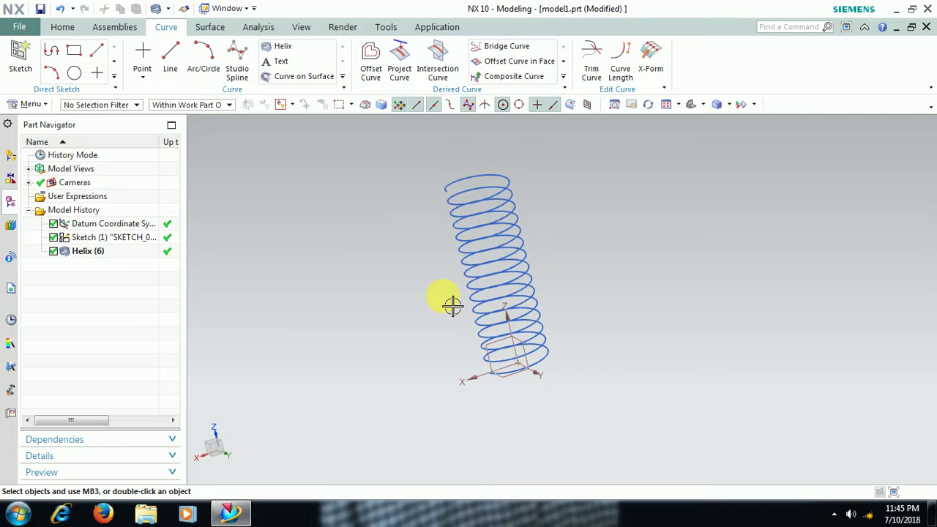
middle_drag(571, 180, 549, 204)
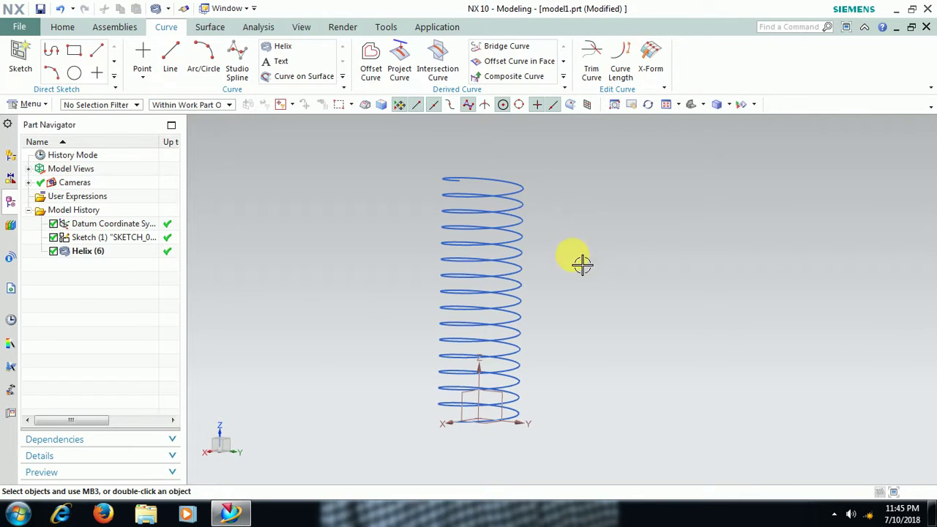
mouse_move(582, 264)
middle_down()
mouse_move(559, 297)
mouse_move(570, 250)
middle_up()
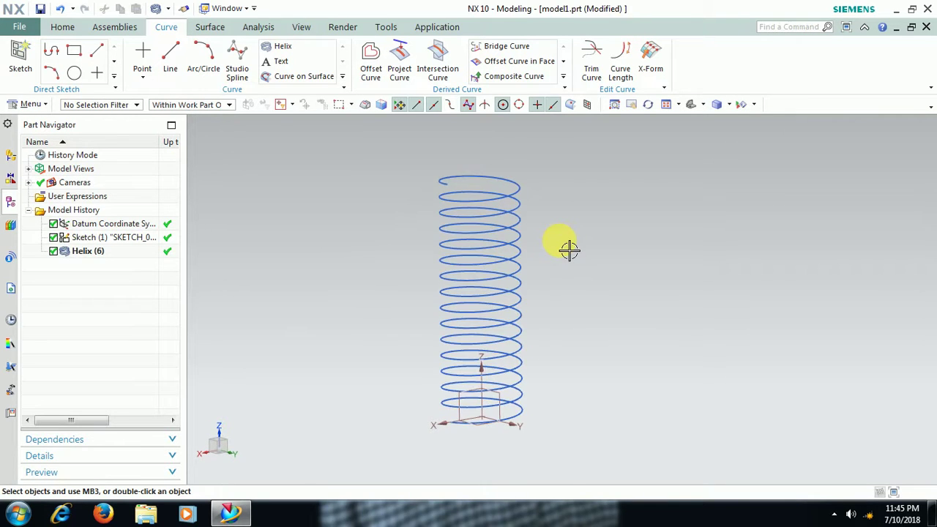
scroll(568, 250, up, 1)
click(498, 260)
click(489, 258)
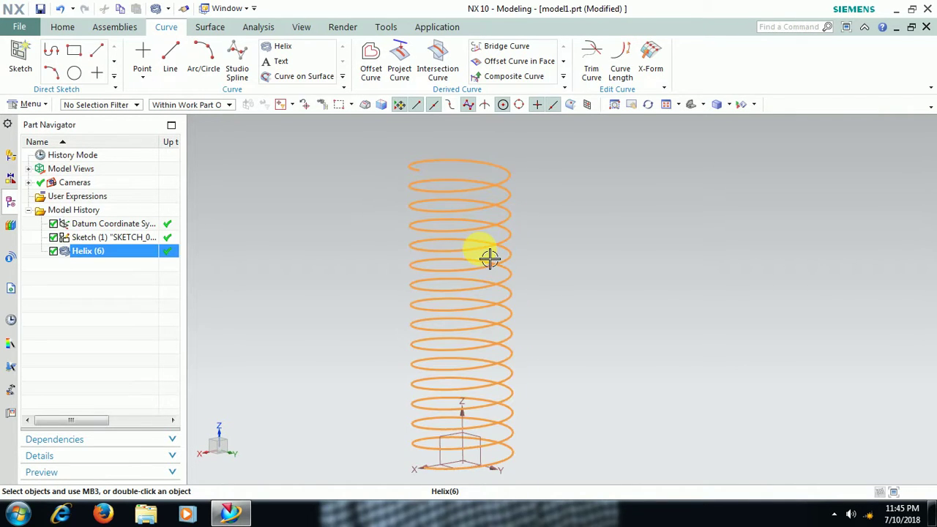
Edit Helix (6) to a 75 mm diameter and 15 mm pitch over 0–150 mm.
double_click(483, 256)
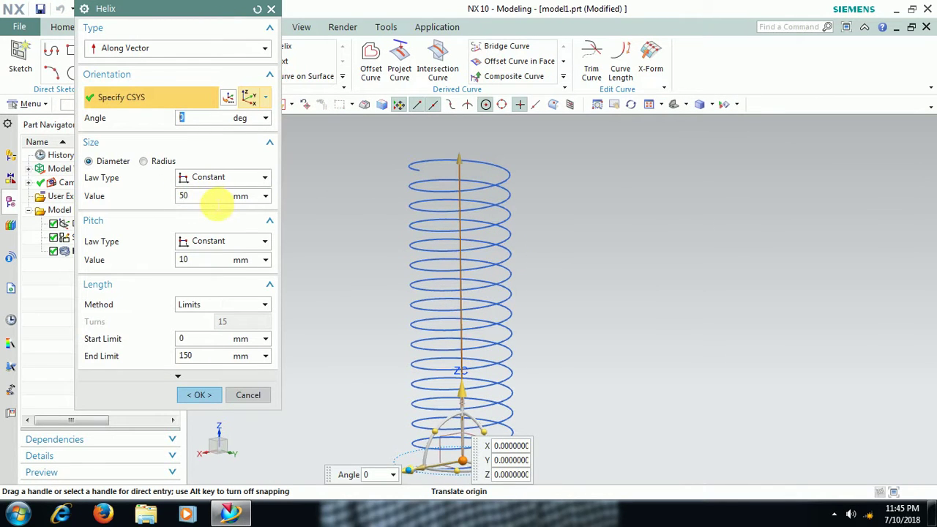
click(216, 199)
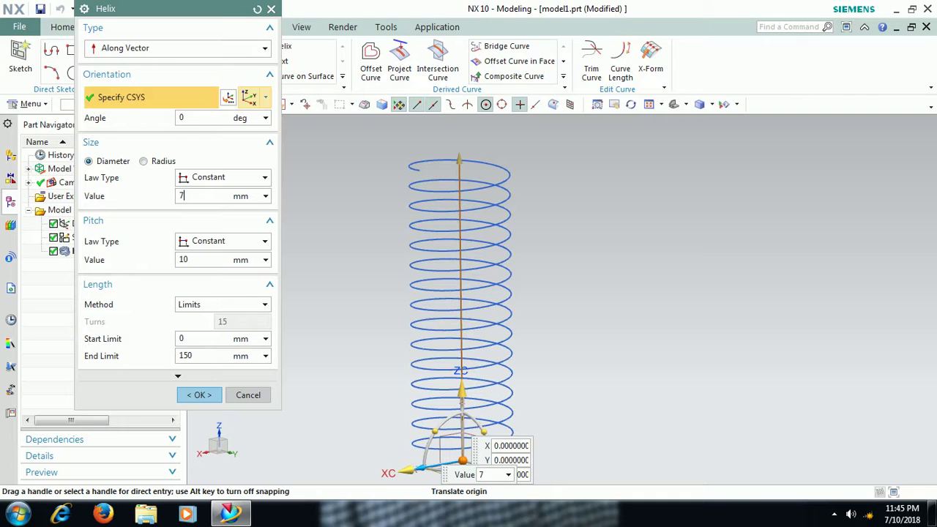
key(Return)
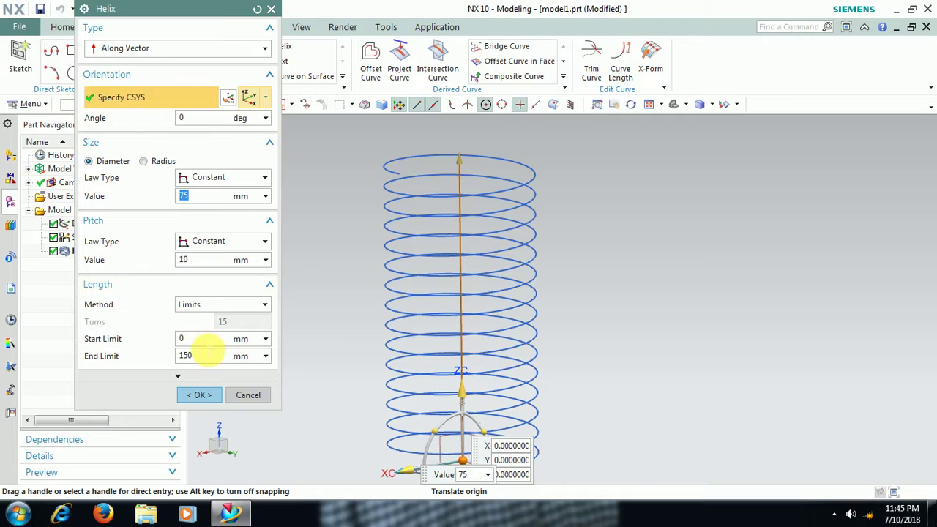
click(203, 260)
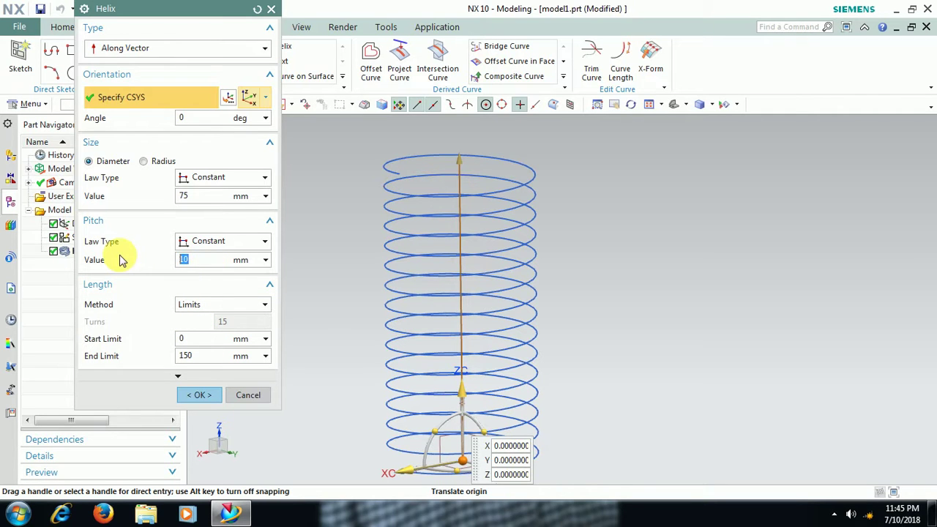
text(15)
key(Return)
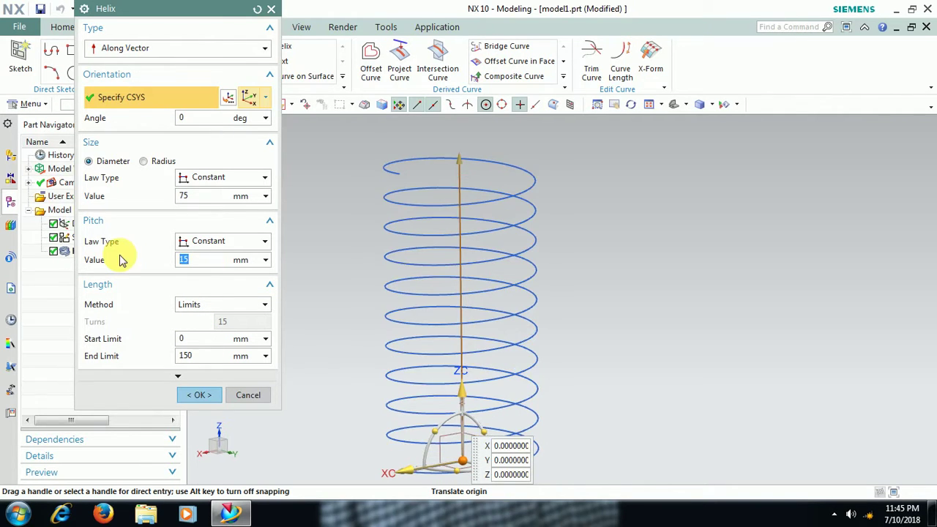
click(196, 399)
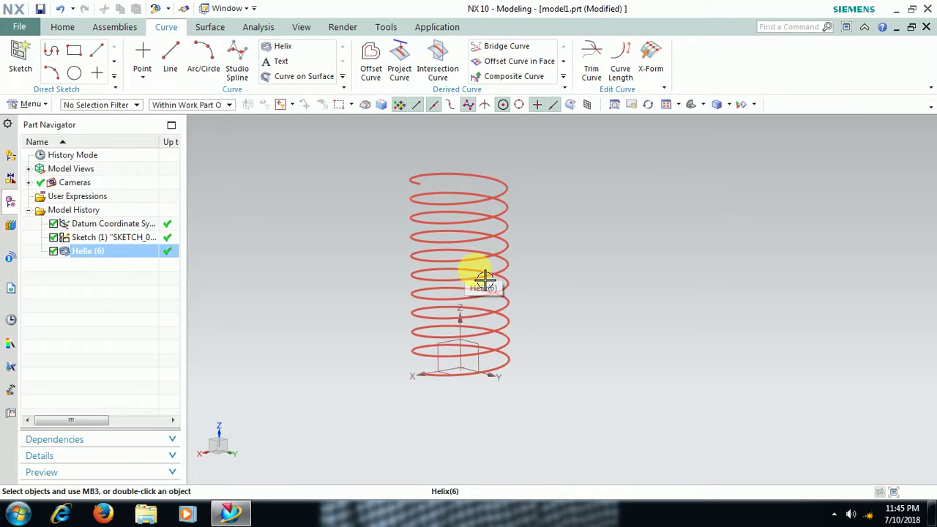
Deselect the 75 mm helix, zoom the view, and return to the Home tab's feature tools.
middle_drag(476, 274, 505, 292)
key(Escape)
scroll(527, 278, up, 2)
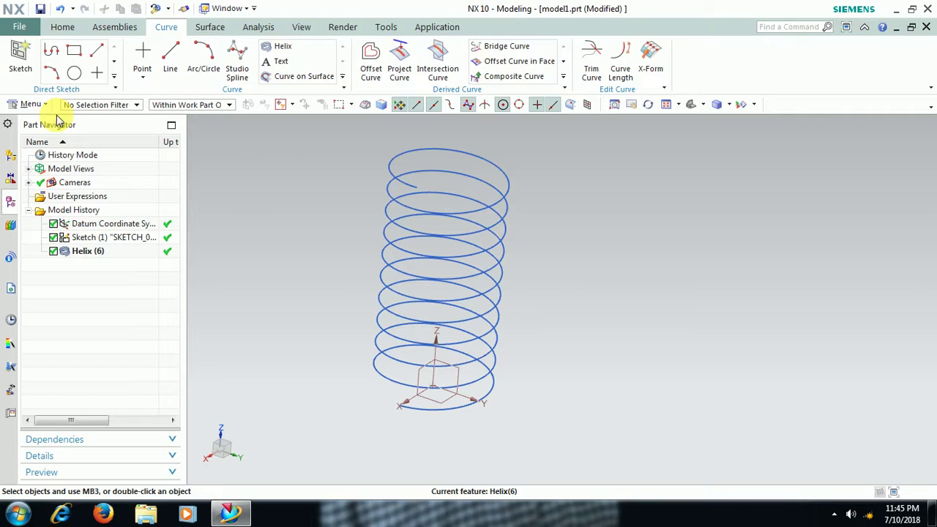
click(62, 28)
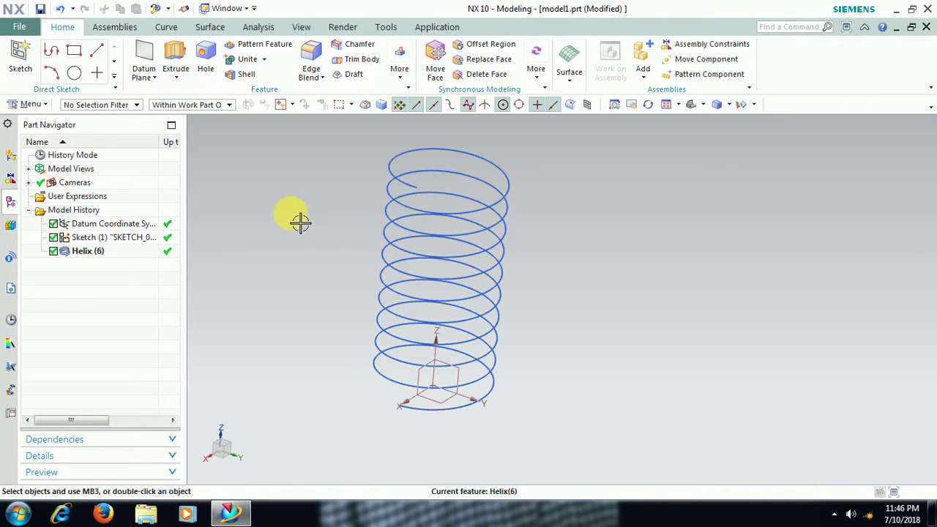
Open the Tube dialog via Menu > Insert > Sweep > Tube.
click(27, 105)
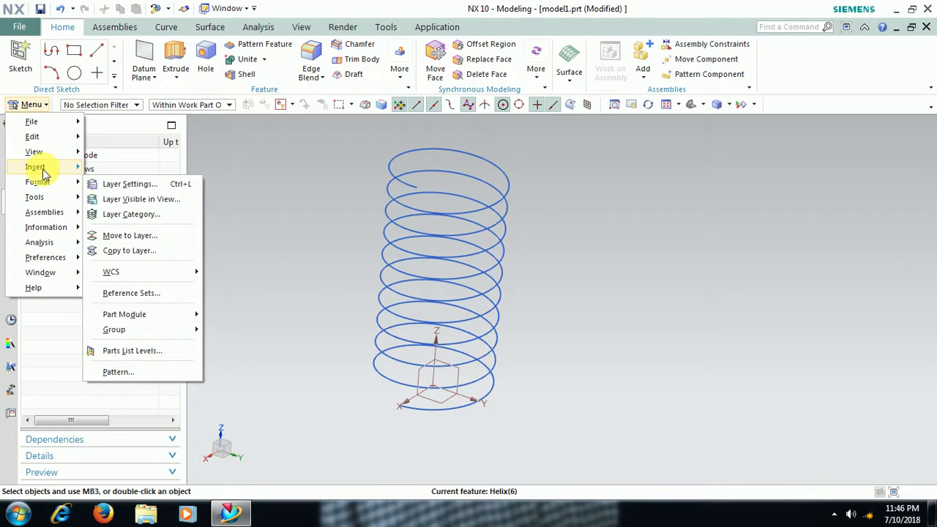
mouse_move(44, 166)
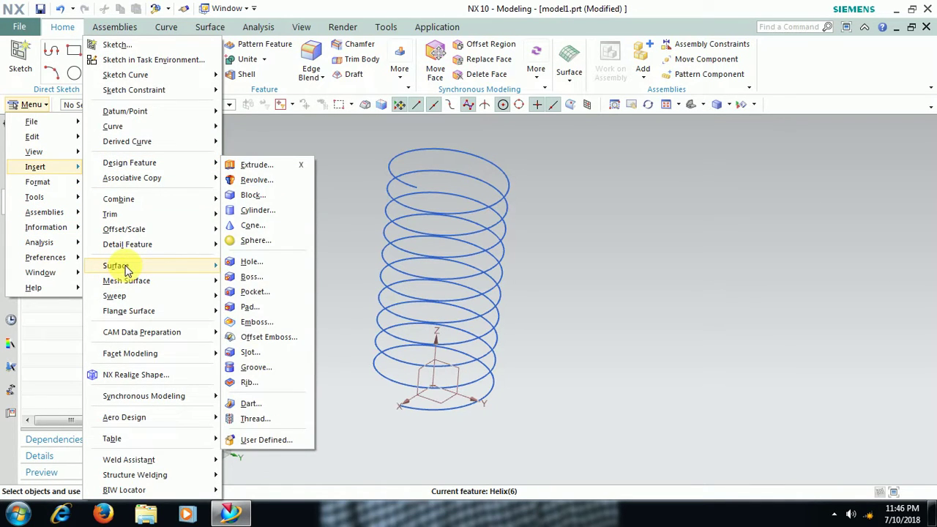
mouse_move(128, 267)
mouse_move(128, 296)
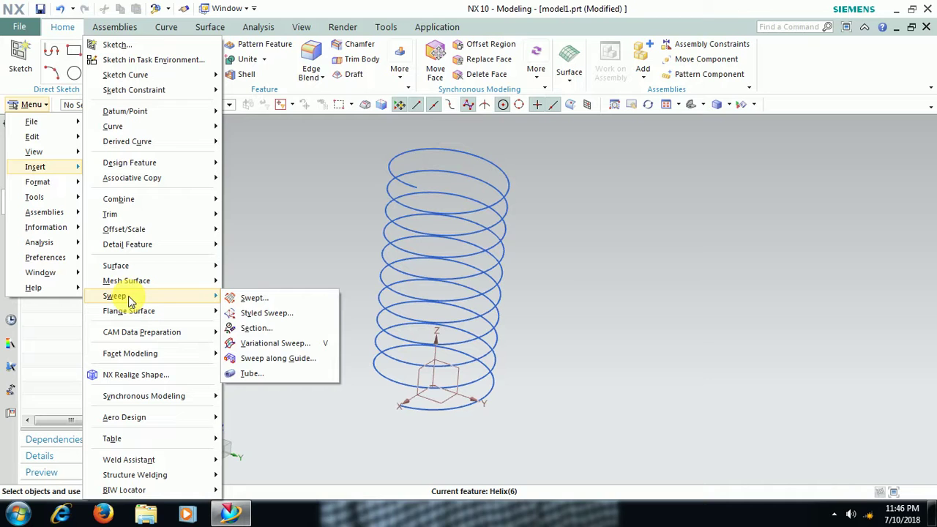
click(252, 375)
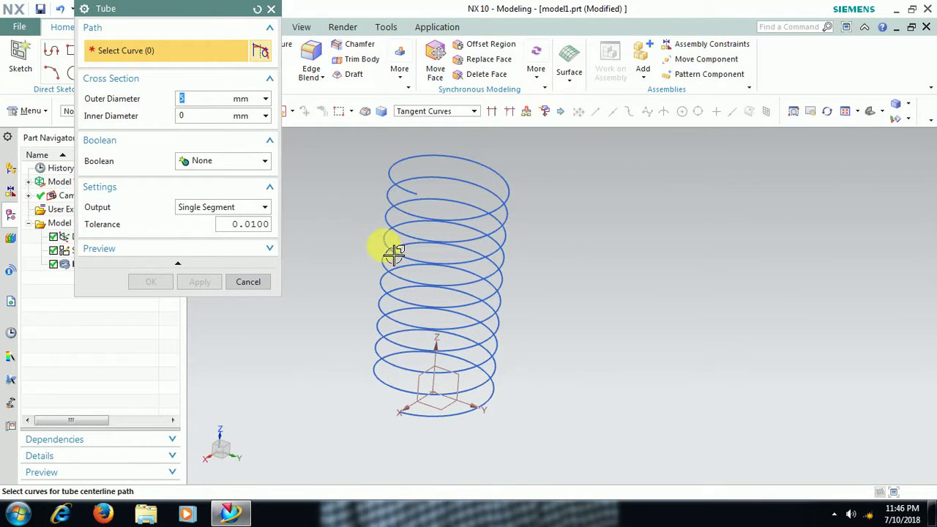
Sweep a solid tube of 10 mm outer and 0 mm inner diameter along the helix.
click(427, 228)
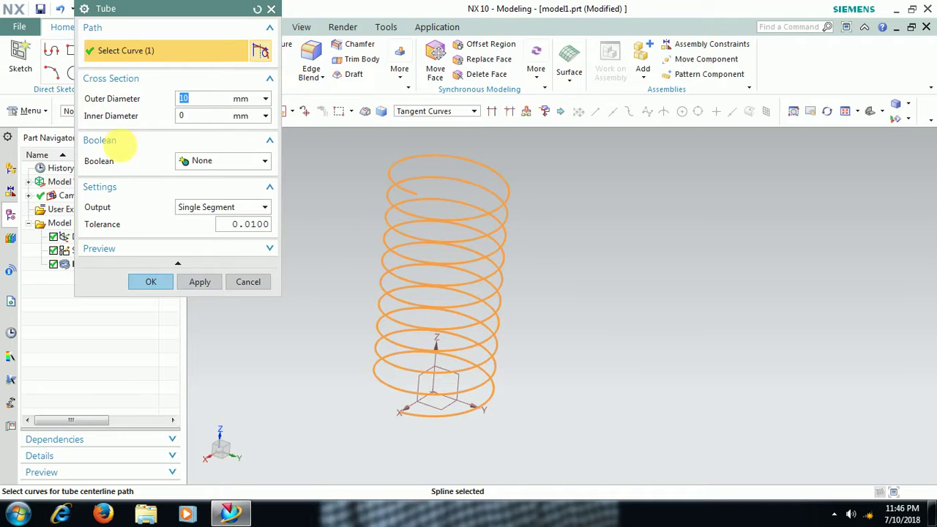
click(148, 281)
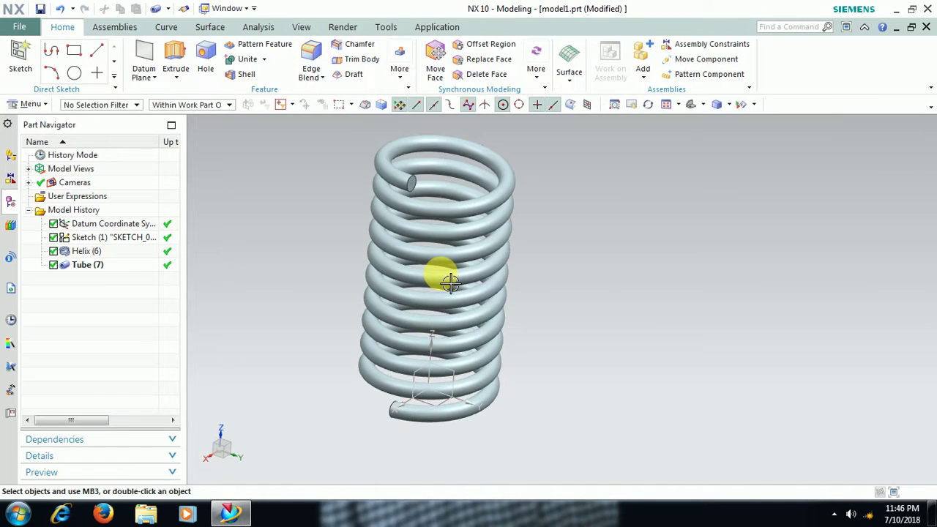
middle_drag(505, 219, 515, 202)
Edit Tube (7) to a 5 mm inner diameter, keeping the 10 mm outer diameter.
click(484, 213)
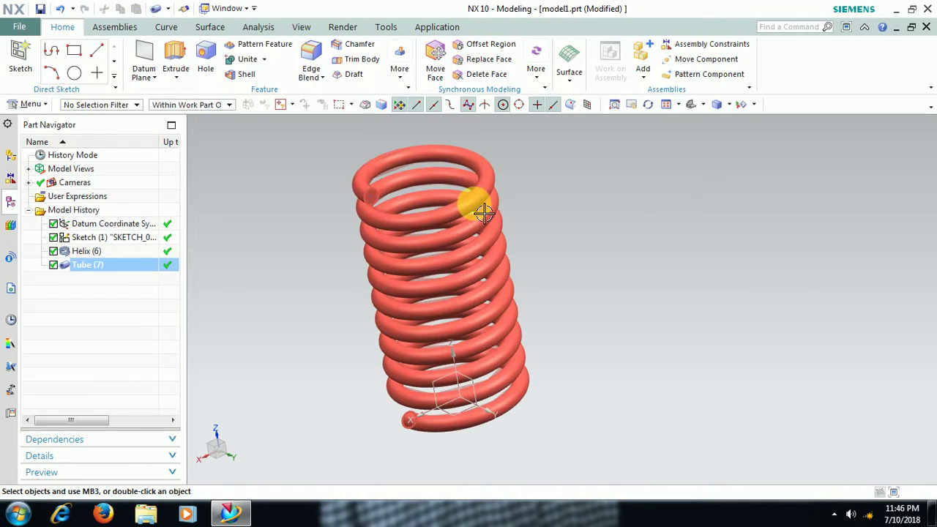
double_click(484, 213)
click(183, 98)
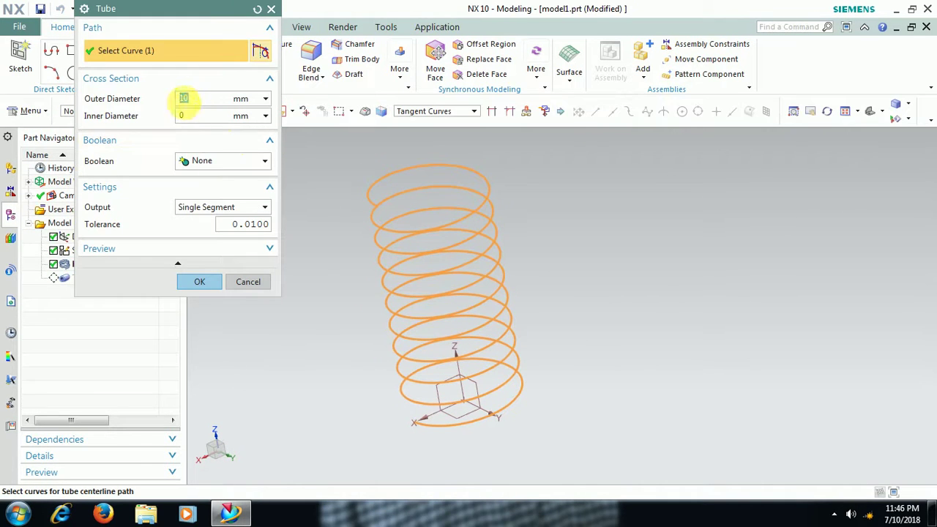
click(192, 117)
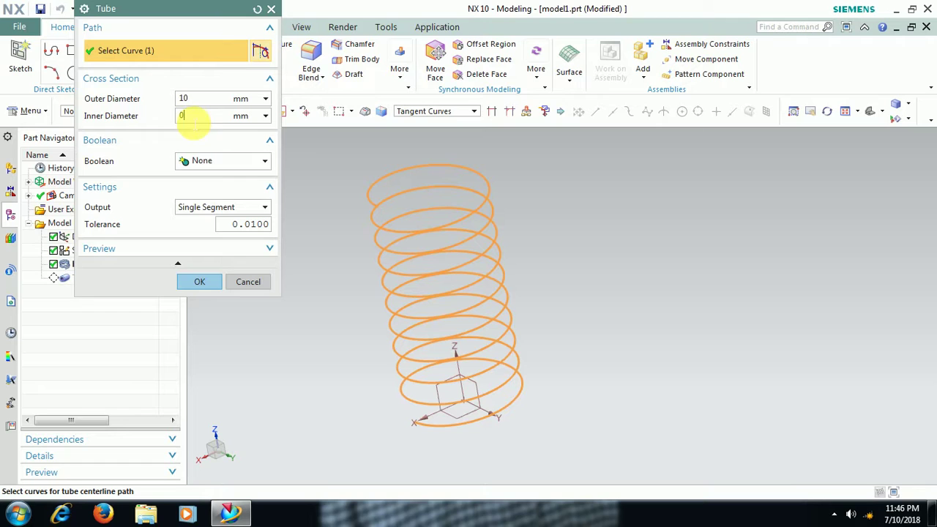
double_click(189, 117)
text(5)
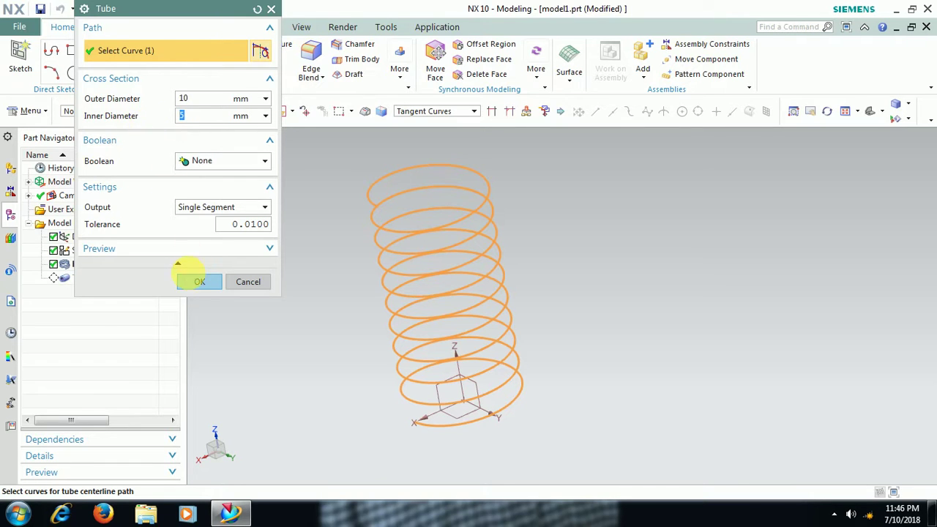
click(199, 282)
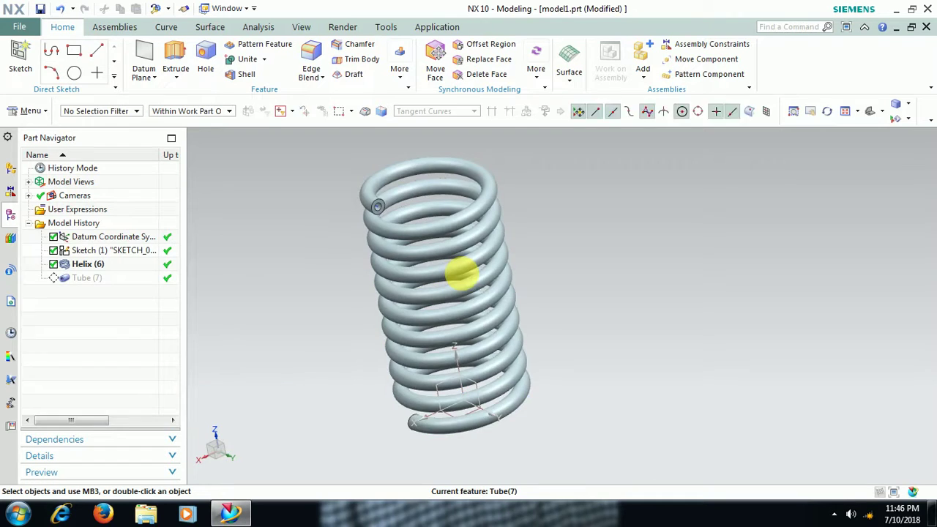
scroll(393, 200, up, 3)
middle_drag(393, 200, 418, 196)
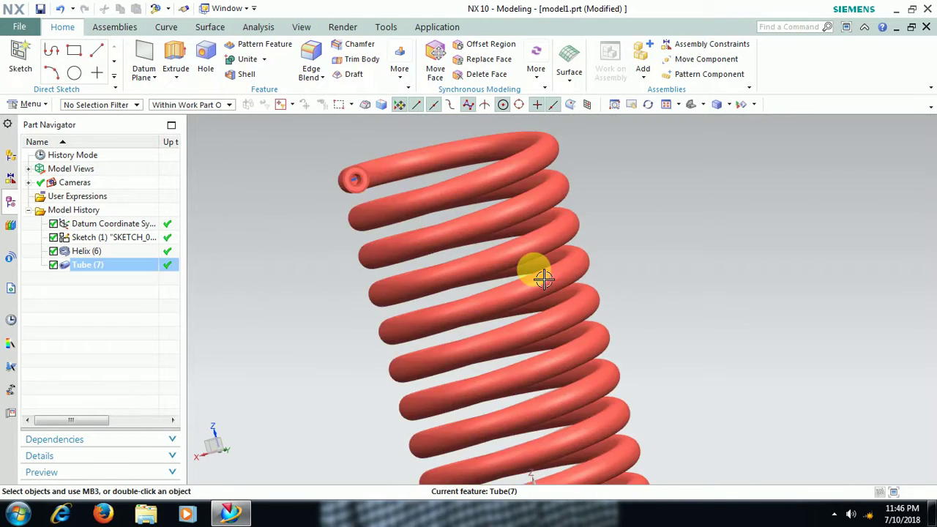
scroll(561, 299, down, 3)
middle_drag(560, 299, 537, 203)
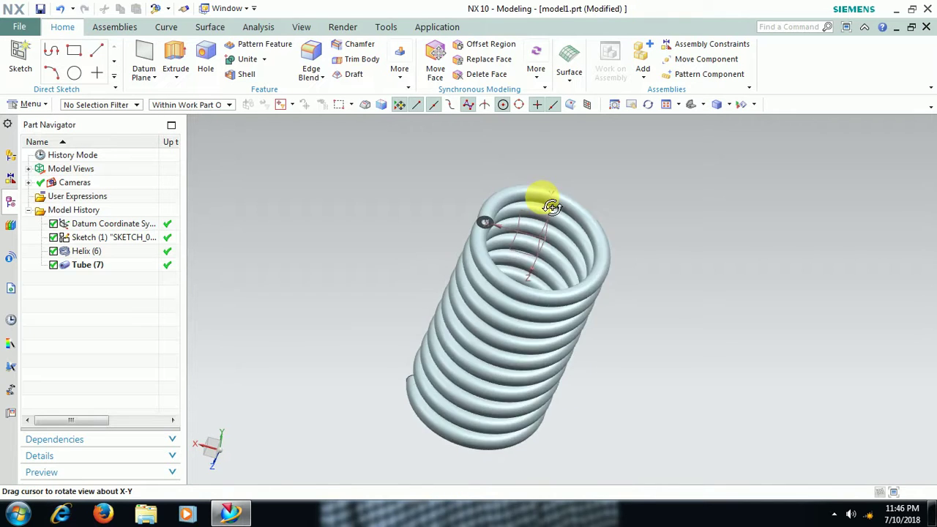
scroll(490, 227, up, 4)
scroll(496, 234, down, 5)
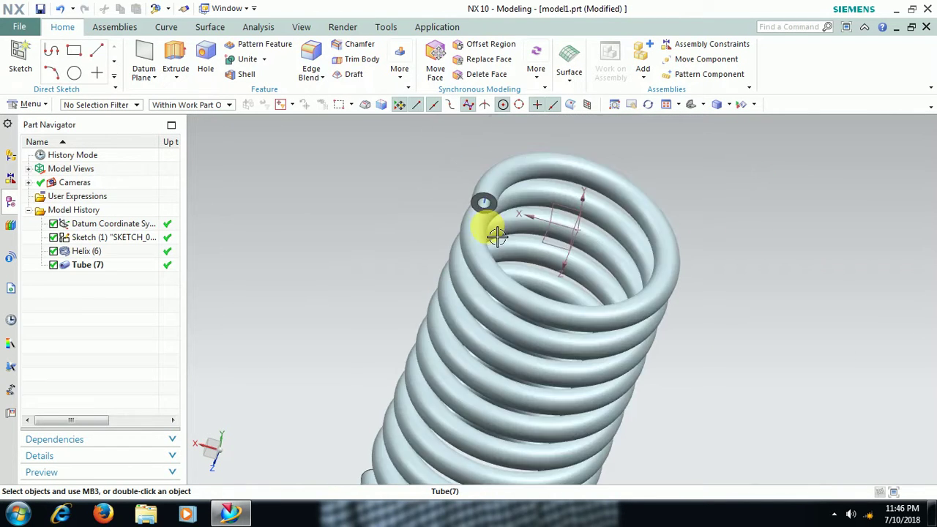
middle_drag(510, 183, 528, 261)
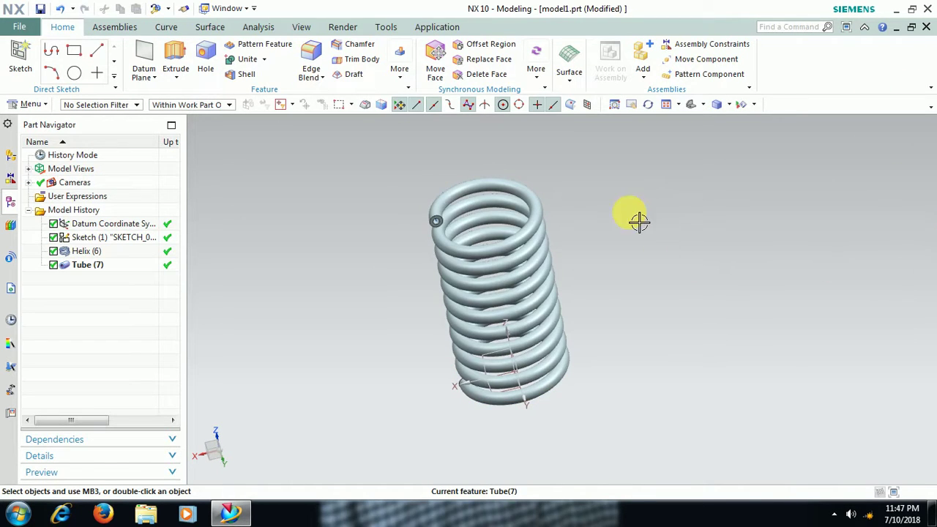
Delete the tube spring and its helix from the model.
right_click(541, 255)
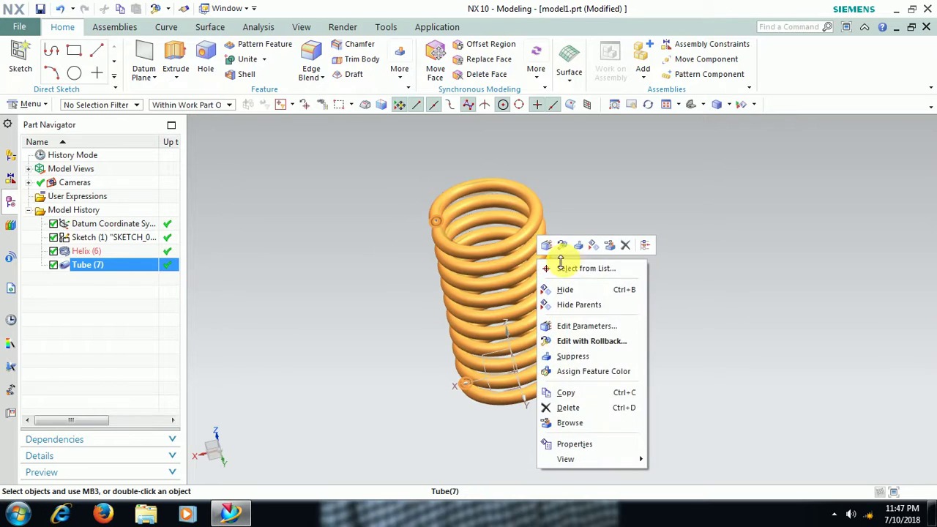
click(570, 408)
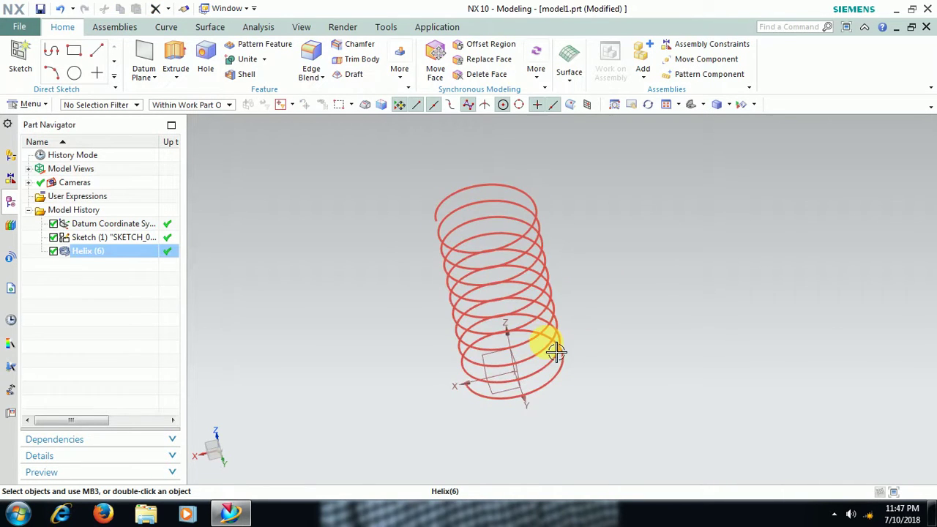
middle_drag(544, 345, 512, 324)
right_click(539, 299)
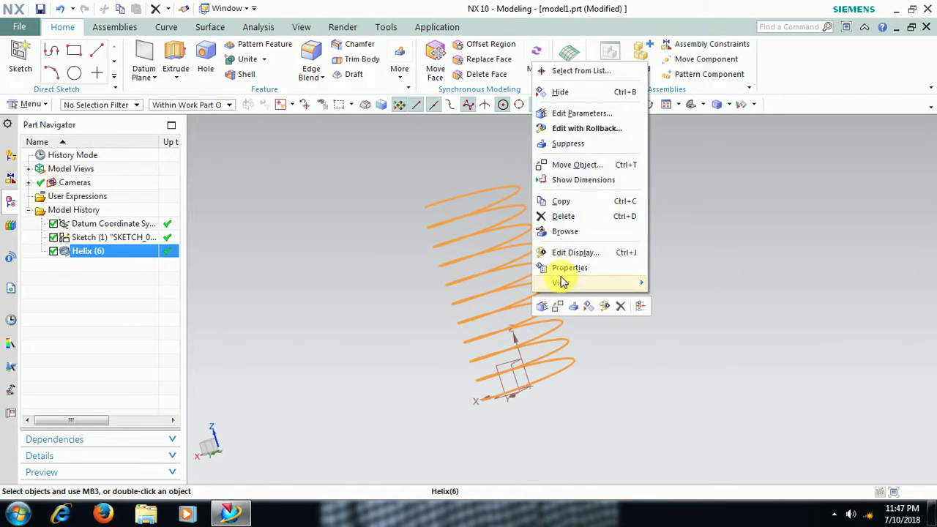
click(564, 215)
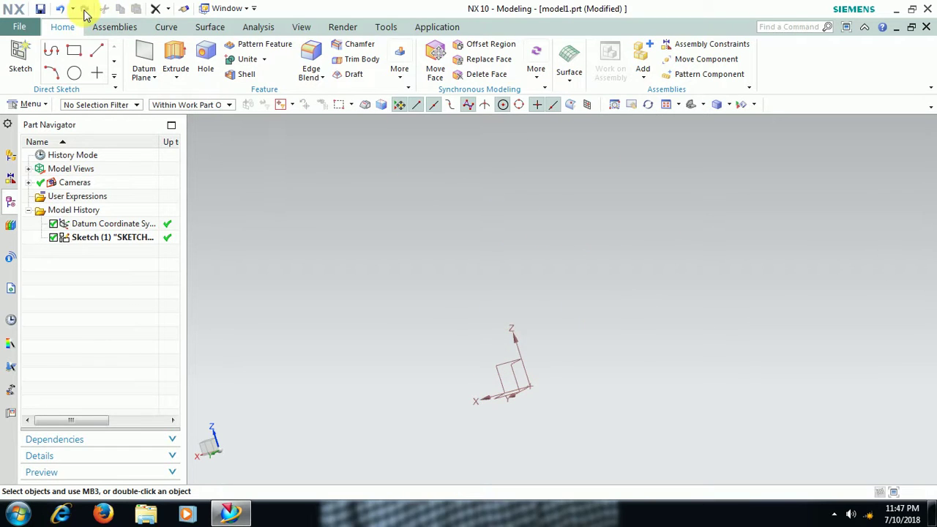
Create a new sketch, Sketch (2), on the datum plane.
click(21, 60)
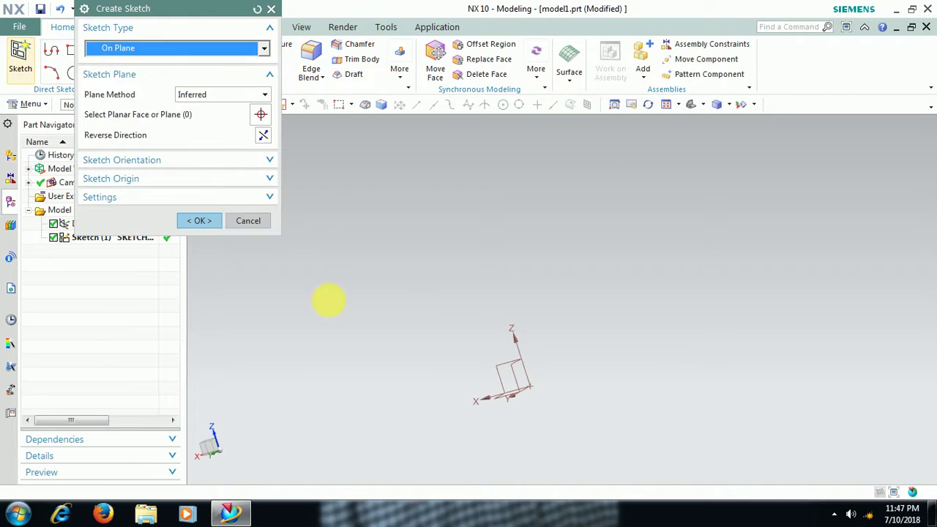
click(508, 371)
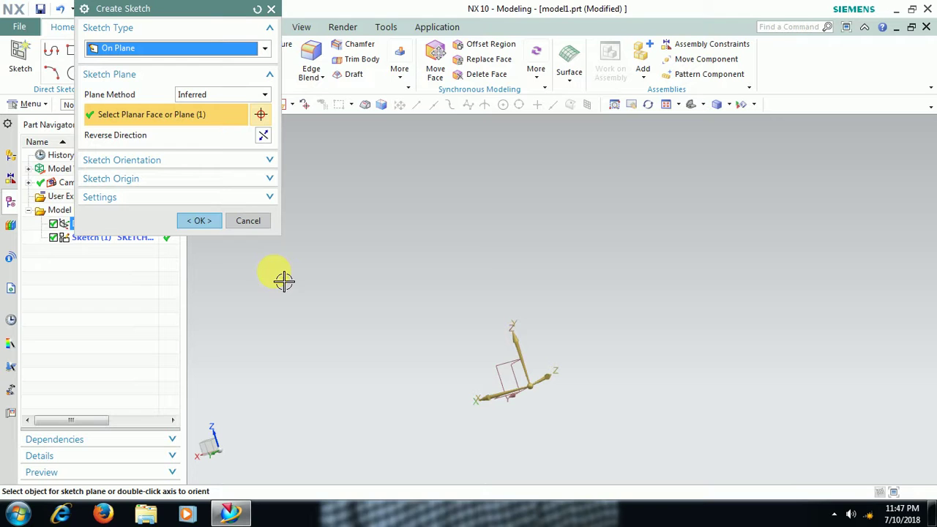
click(209, 222)
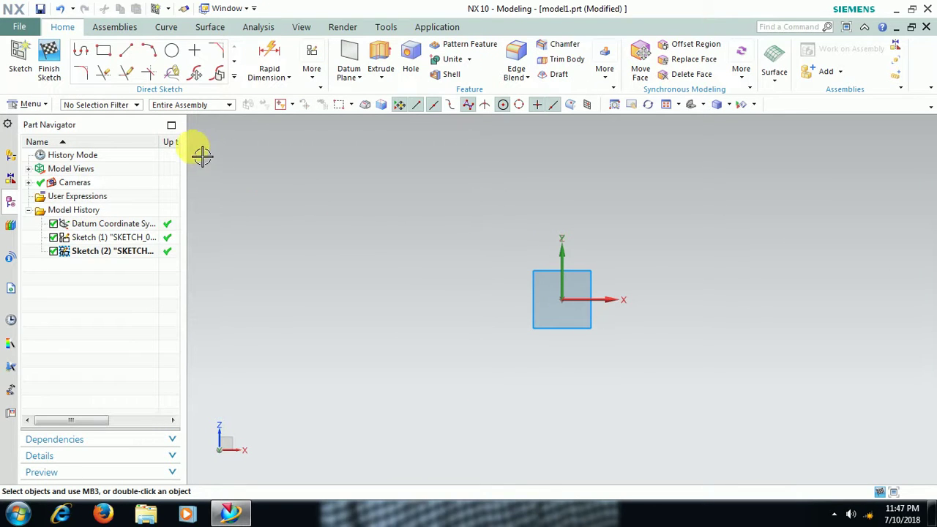
Draw a seven-point Studio Spline forming an S-curve to the right of the datum square.
click(235, 78)
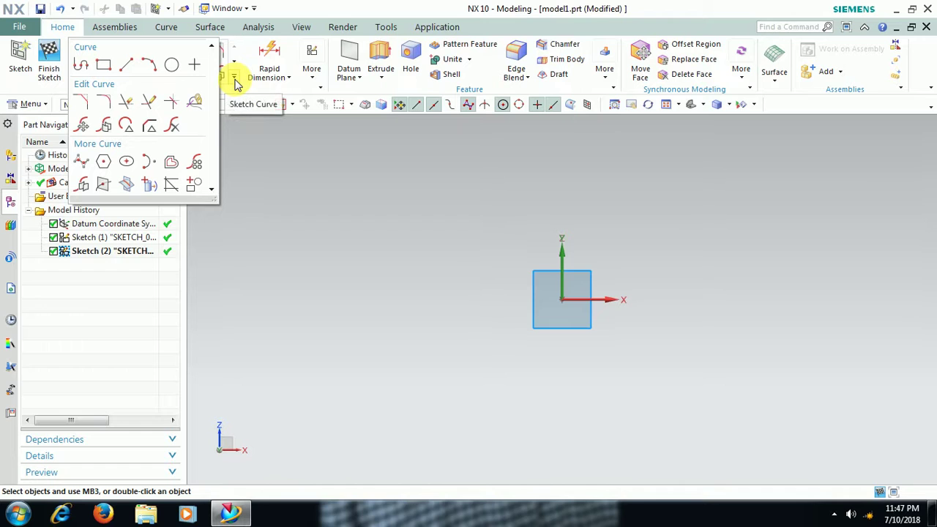
click(81, 162)
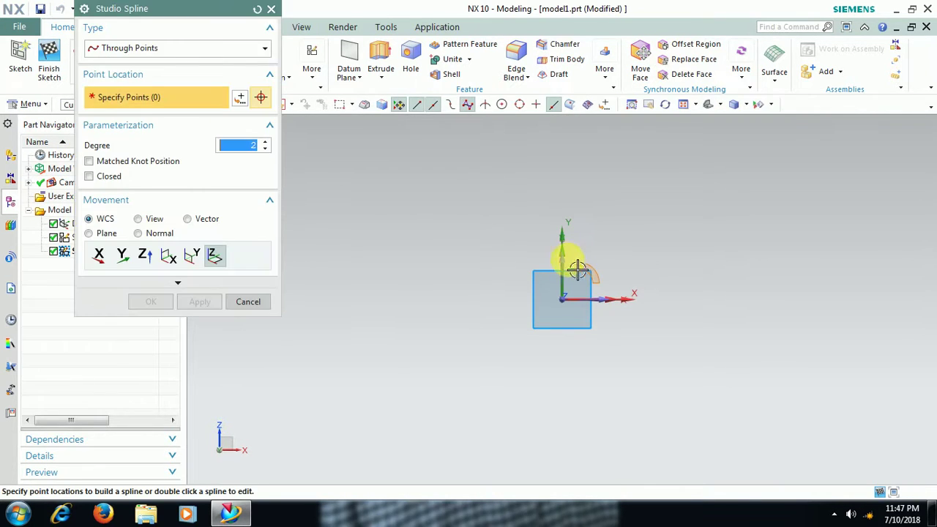
click(620, 182)
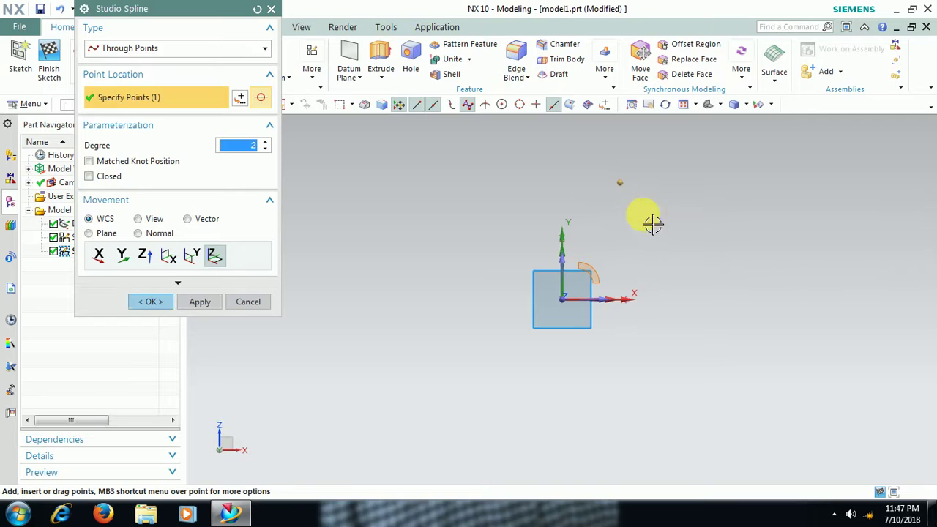
click(689, 213)
click(709, 268)
click(682, 322)
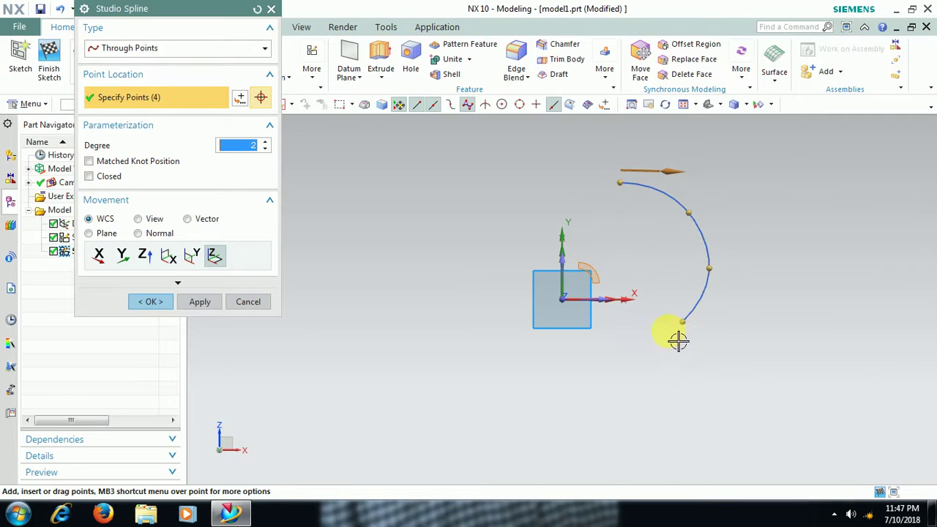
click(639, 353)
click(616, 407)
click(614, 449)
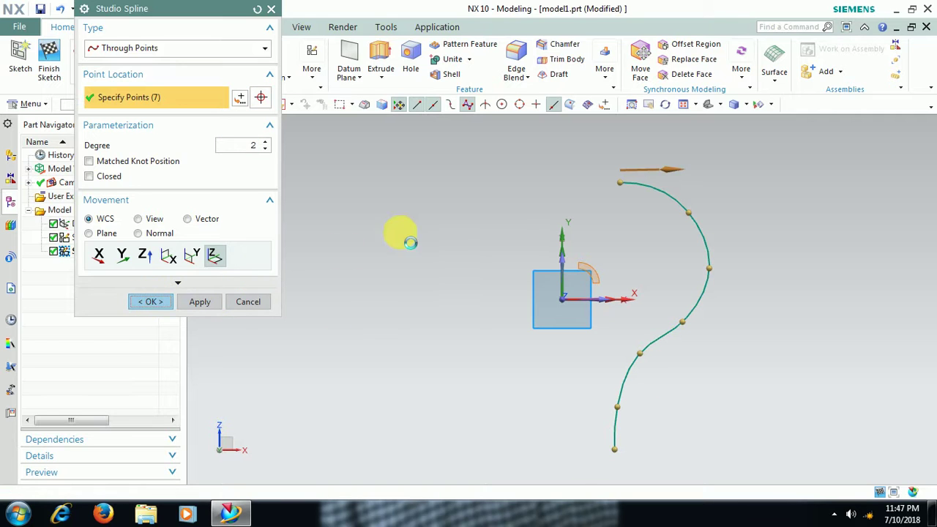
mouse_move(640, 226)
middle_down()
mouse_move(637, 212)
mouse_move(655, 241)
middle_up()
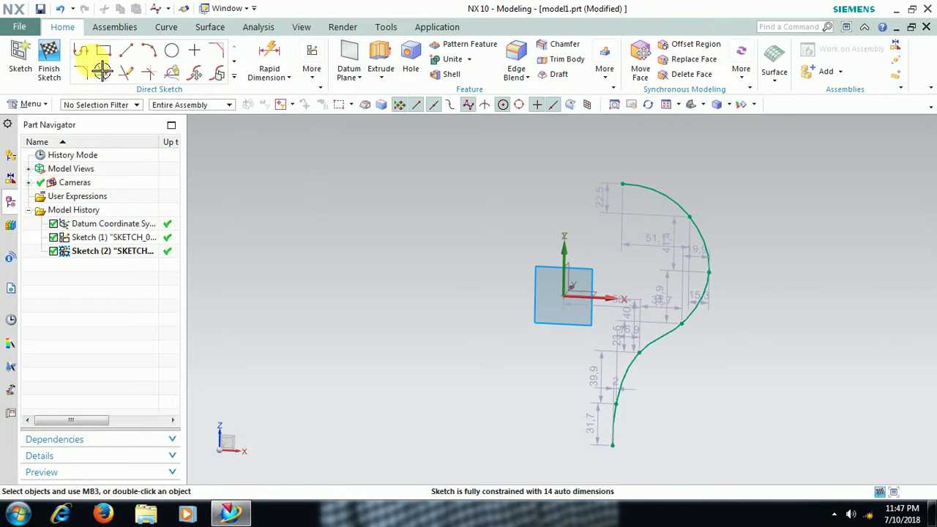
Finish Sketch (2) and start an Along Spine helix using the S-shaped spline as spine.
click(49, 64)
mouse_move(691, 282)
middle_down()
mouse_move(702, 253)
mouse_move(725, 263)
mouse_move(732, 305)
mouse_move(727, 249)
middle_up()
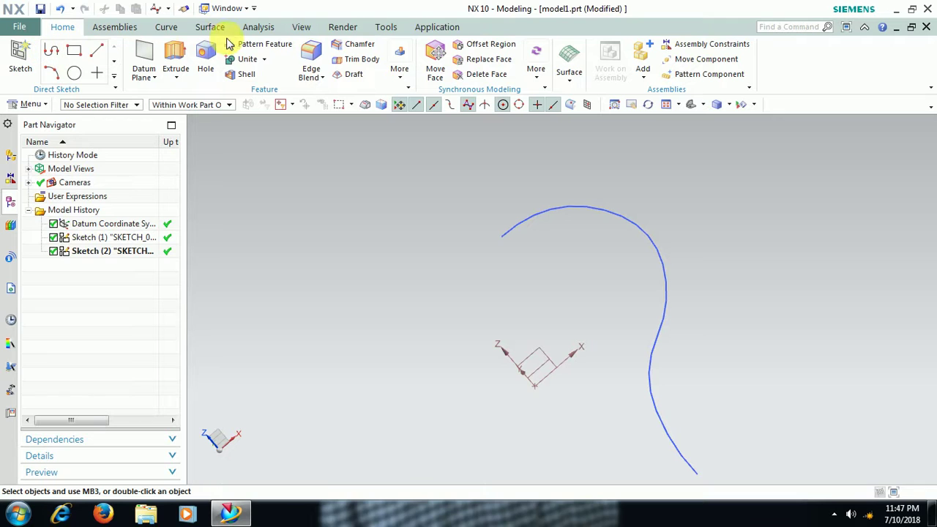
click(167, 27)
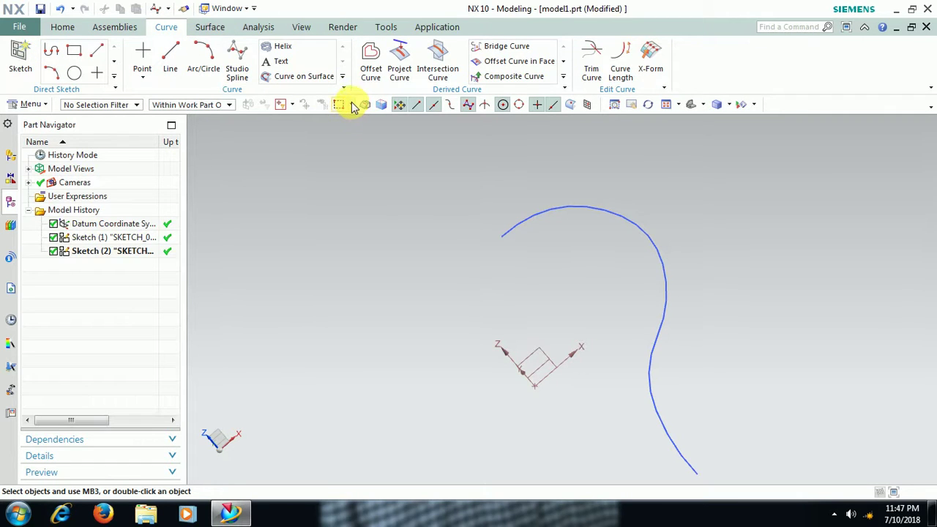
click(285, 47)
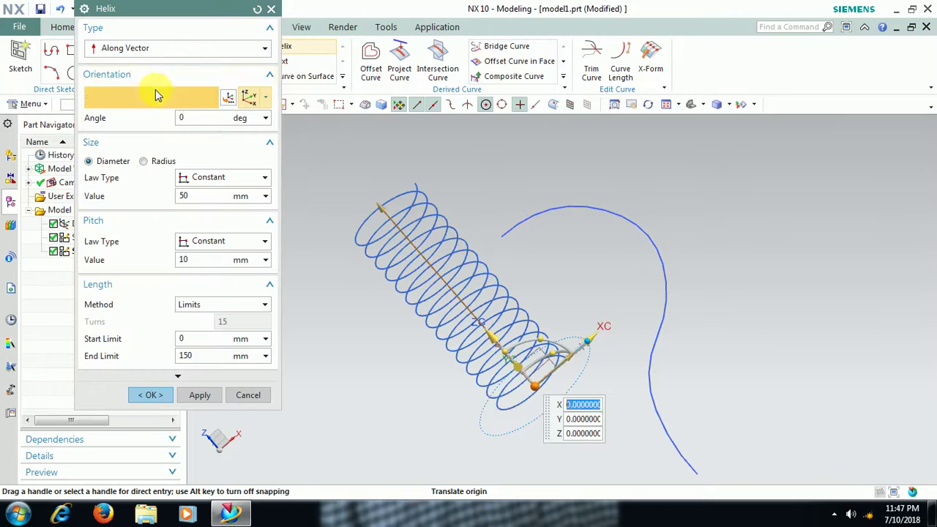
click(143, 48)
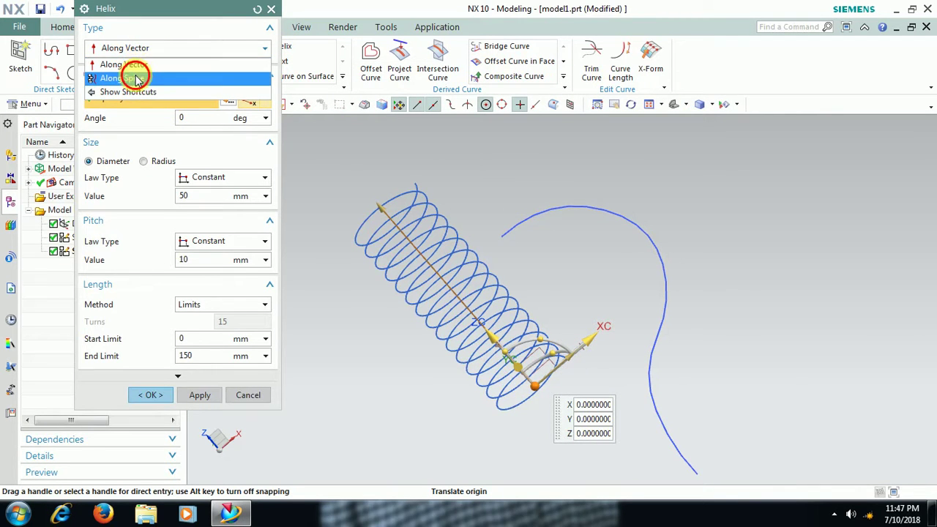
click(132, 78)
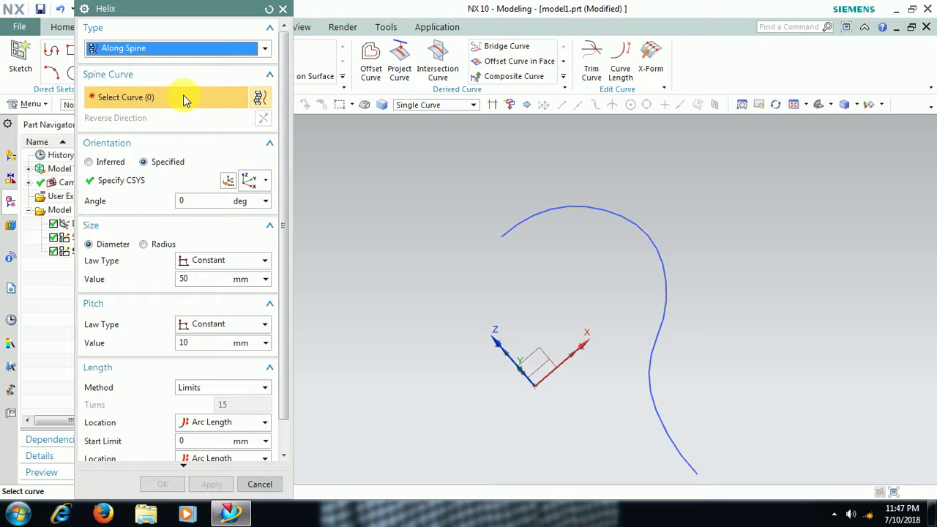
click(630, 239)
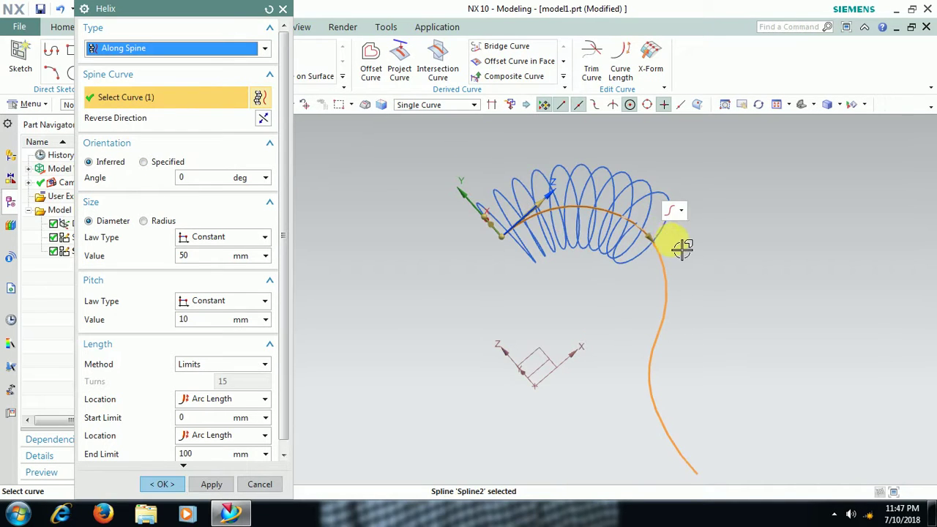
mouse_move(687, 280)
middle_down()
mouse_move(669, 286)
mouse_move(715, 282)
mouse_move(719, 259)
mouse_move(719, 274)
mouse_move(690, 276)
middle_up()
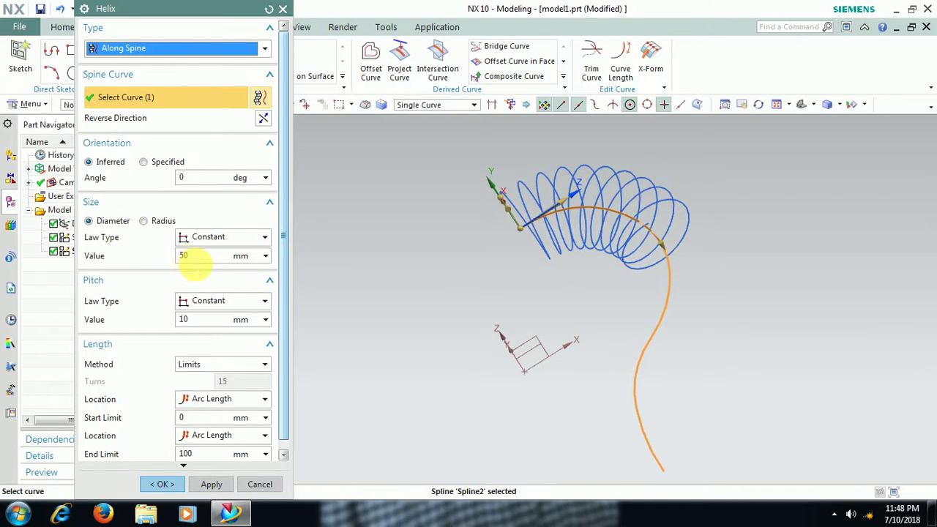
Set the spine helix diameter to 30 mm and pitch to 5 mm.
click(204, 258)
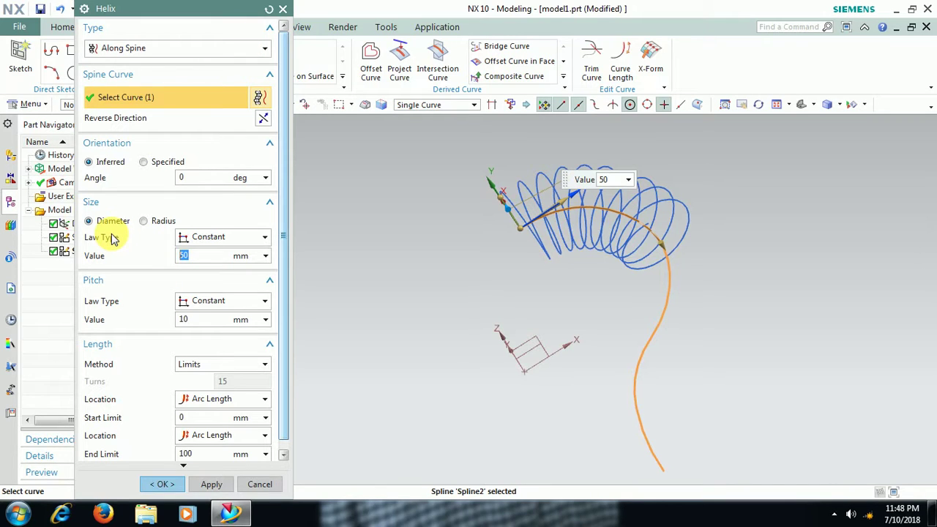
text(30)
key(Return)
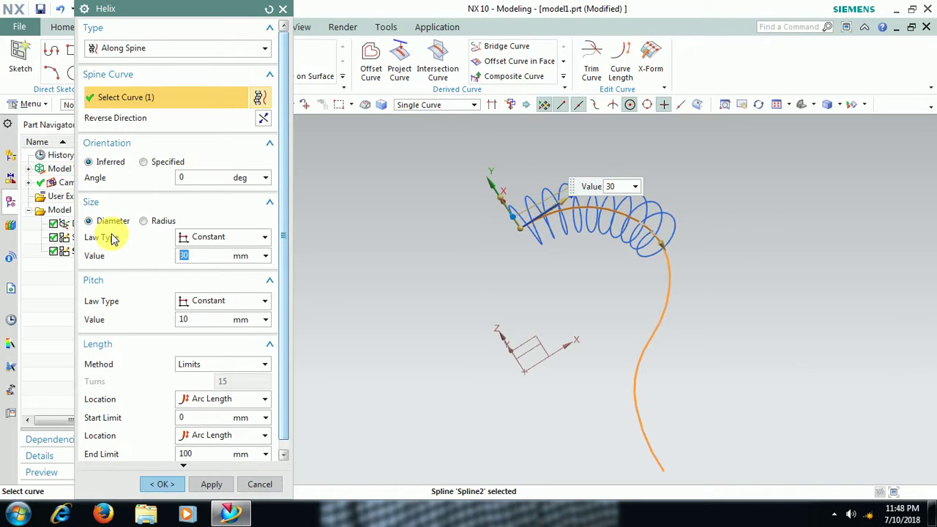
click(209, 321)
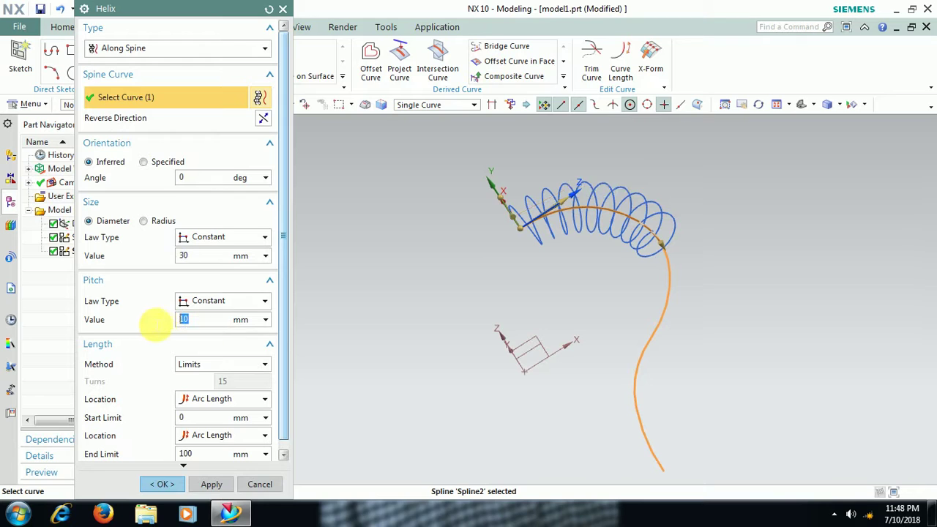
text(5)
key(Return)
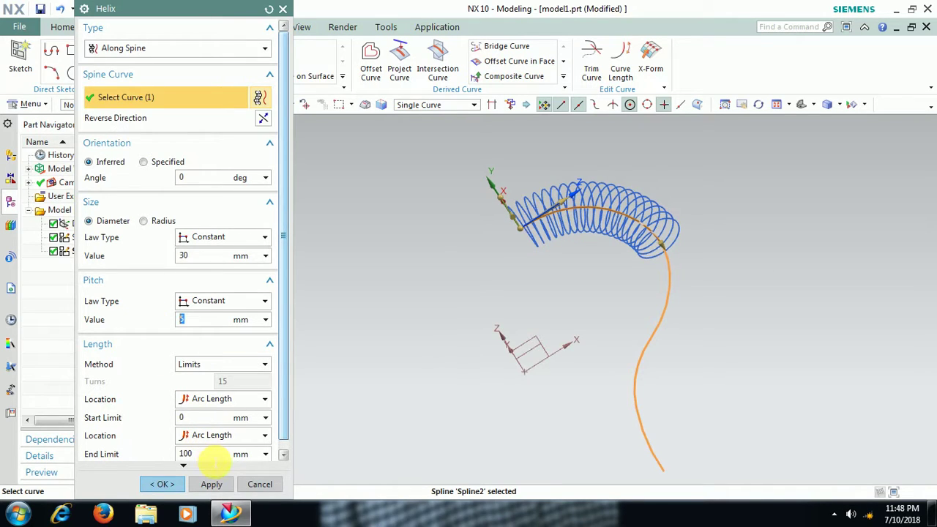
Extend the helix end limit to 300 mm and create Helix (3) along the spine.
click(212, 455)
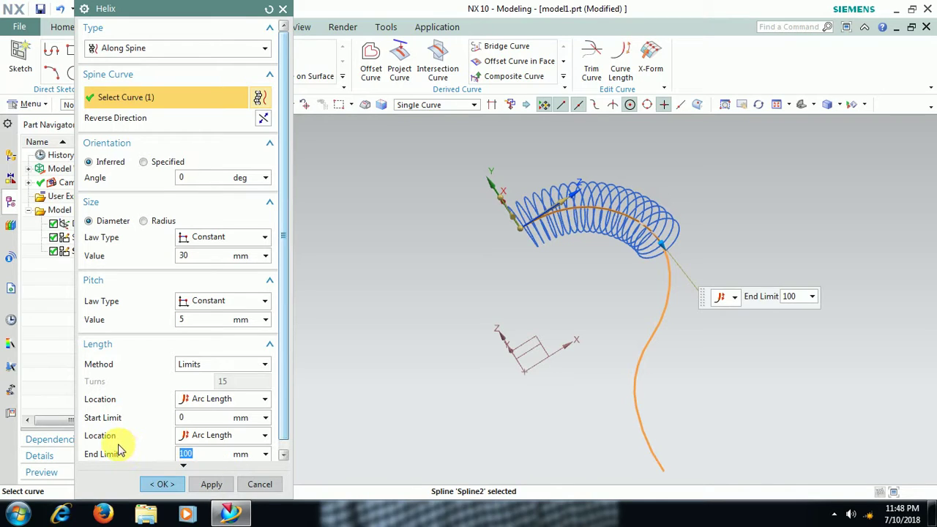
text(20)
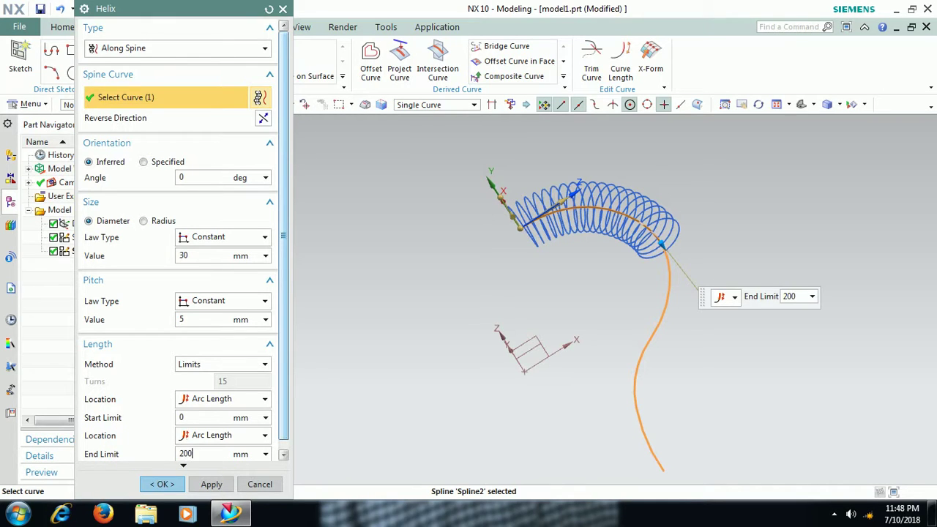
key(Return)
text(25)
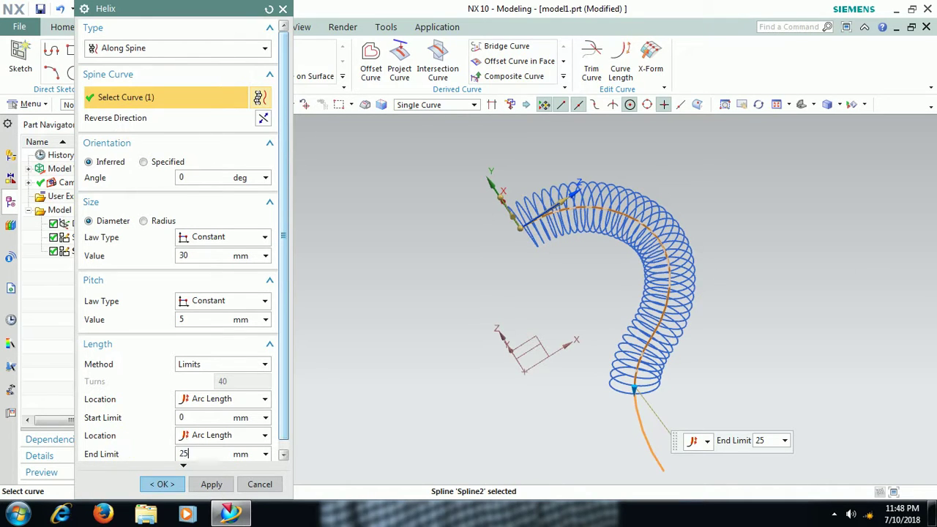
text(0)
key(Return)
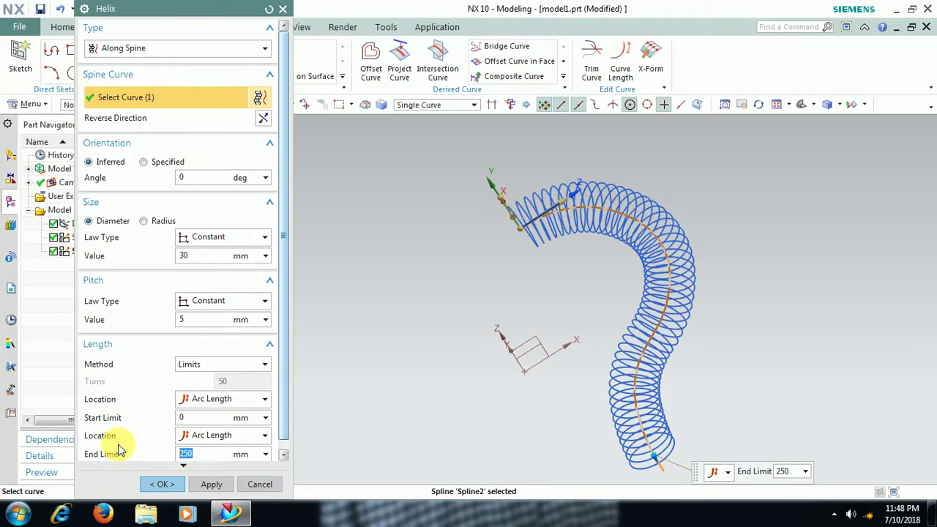
text(300)
key(Return)
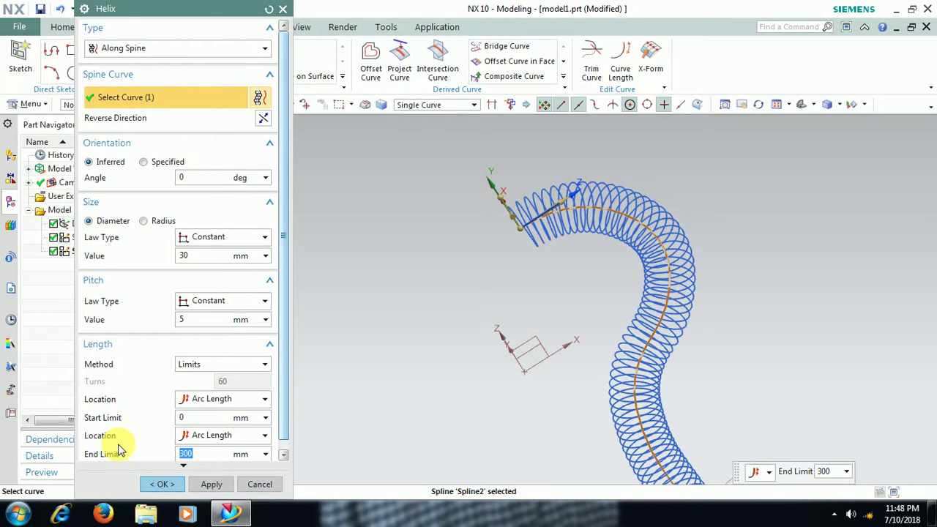
click(160, 483)
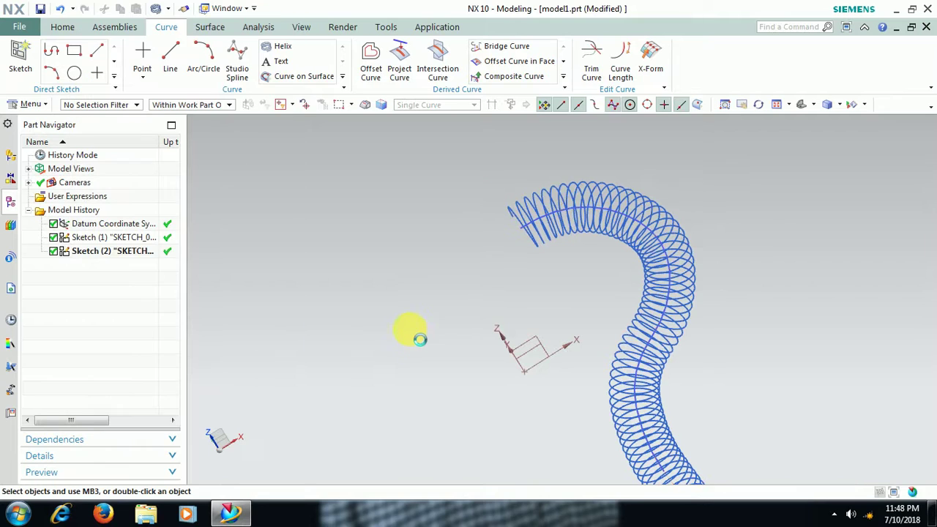
middle_drag(483, 294, 525, 229)
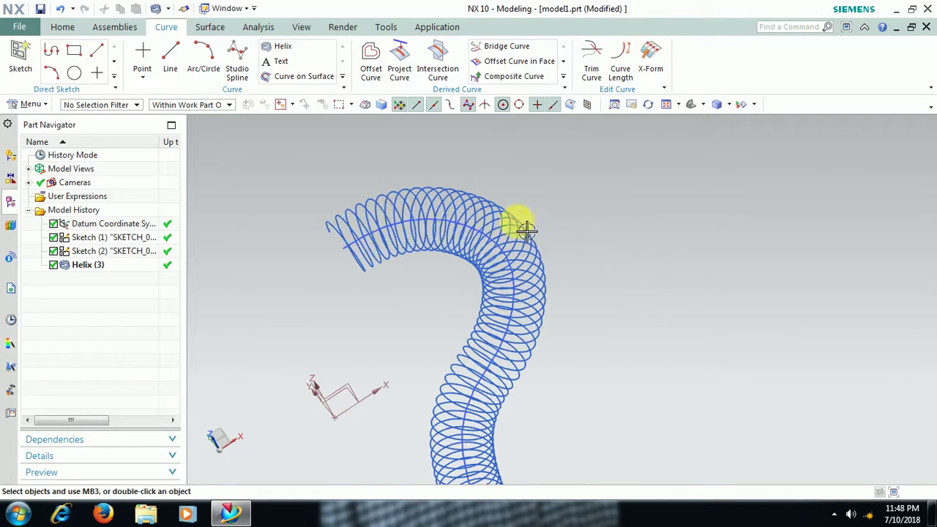
Re-edit Helix (3) to a 15 mm pitch, trying 20 mm first, and keep the 30 mm diameter.
double_click(429, 230)
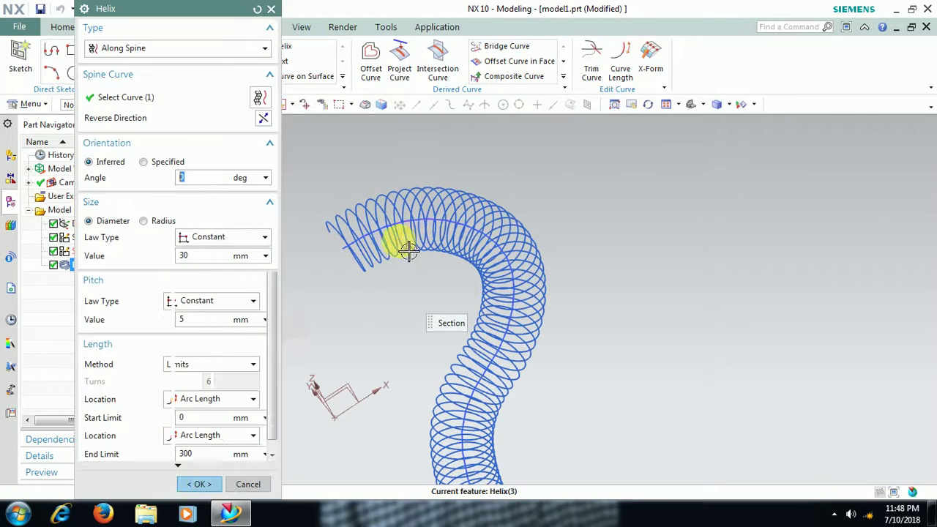
click(189, 319)
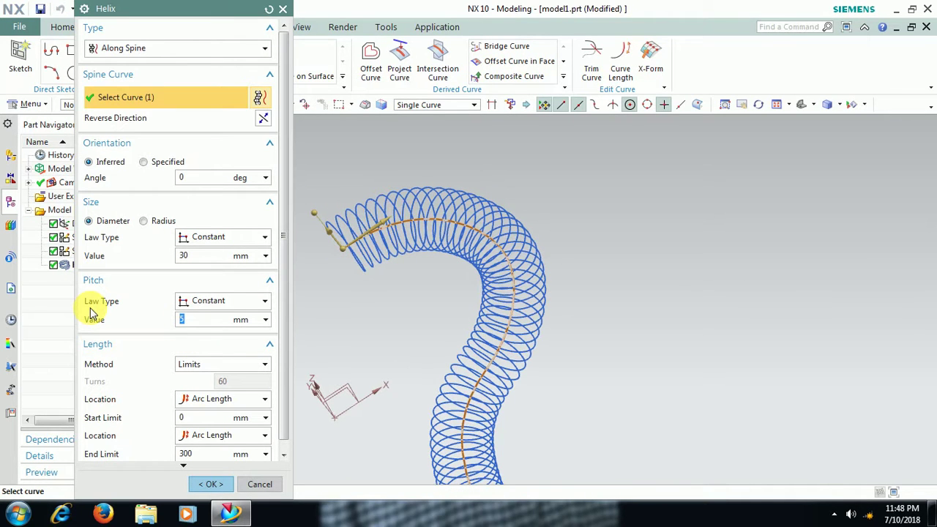
text(20)
key(Return)
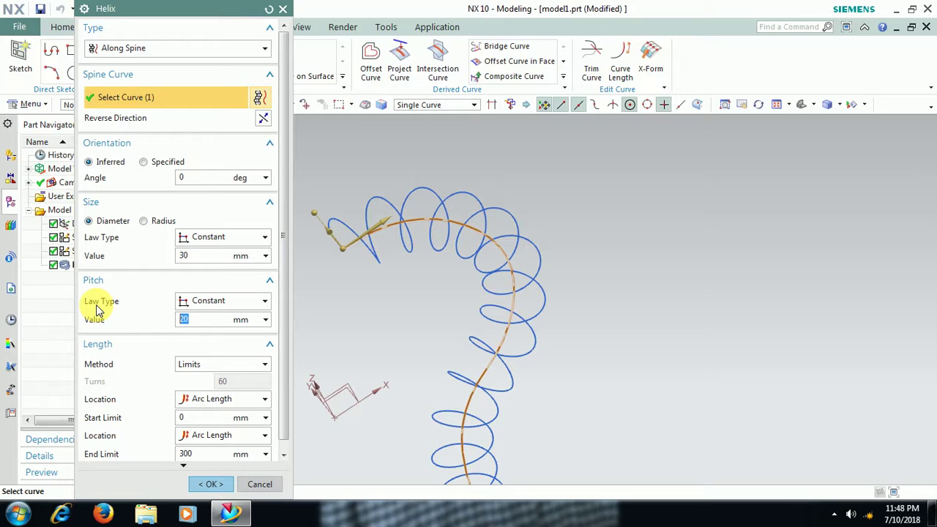
text(15)
key(Return)
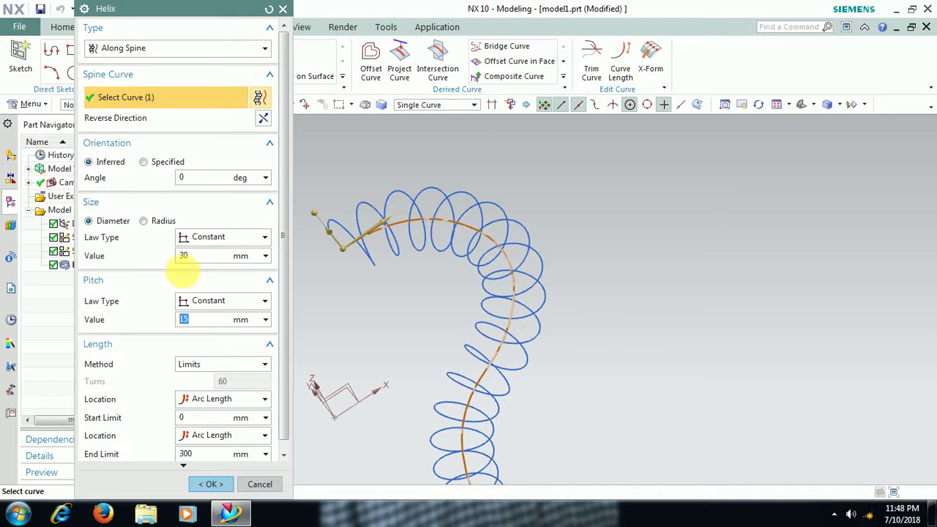
click(214, 256)
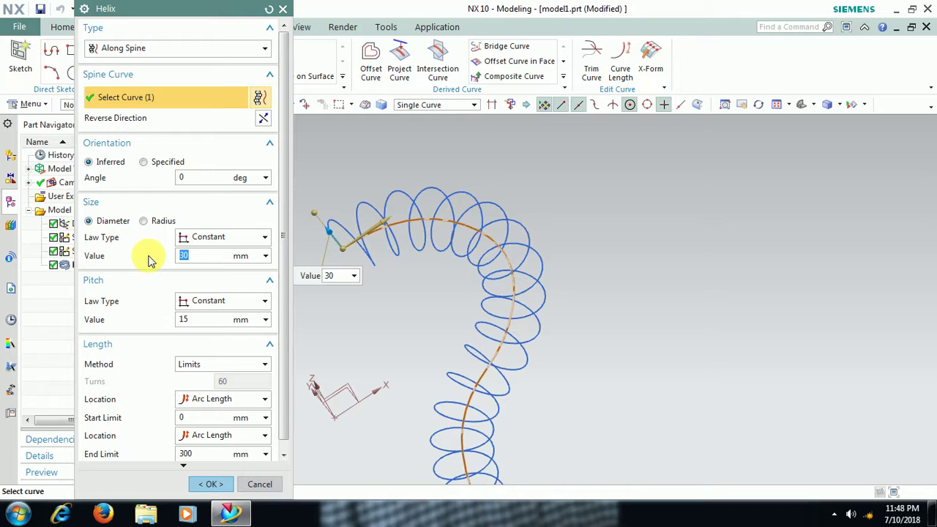
key(Return)
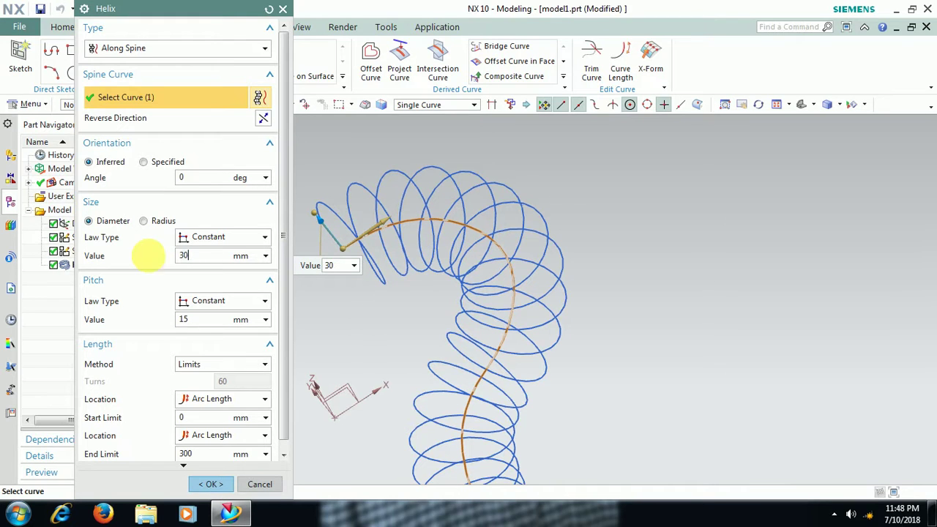
text(30)
key(Return)
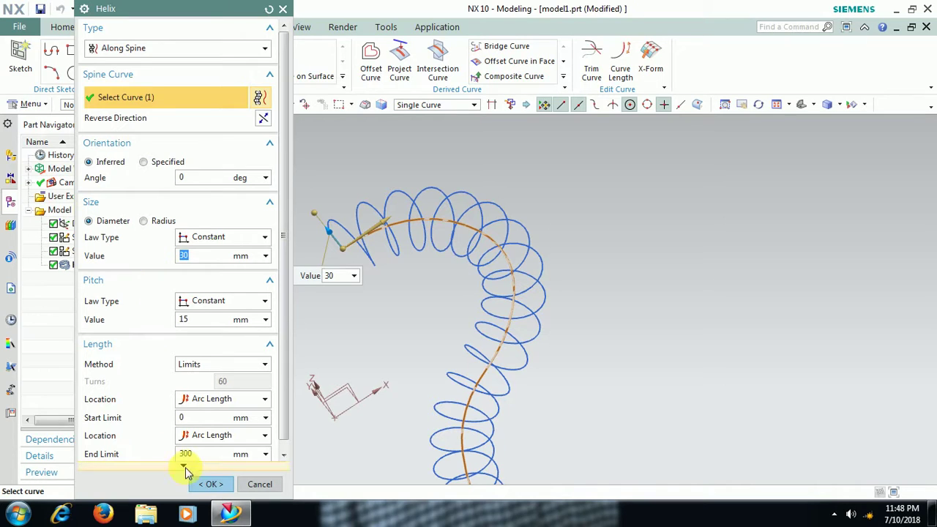
click(201, 484)
middle_drag(439, 300, 433, 264)
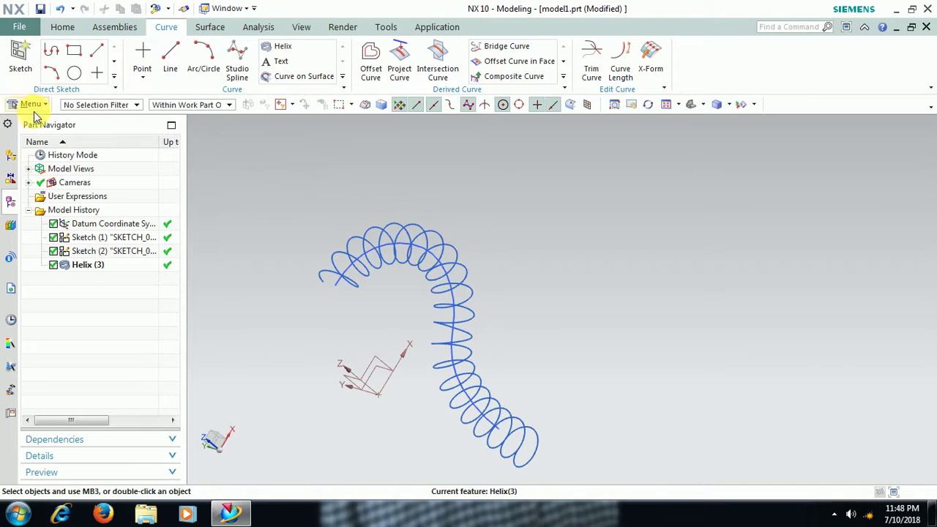
Launch Tube from Menu > Insert > Sweep, with 10 mm outer and 0 mm inner defaults.
click(30, 106)
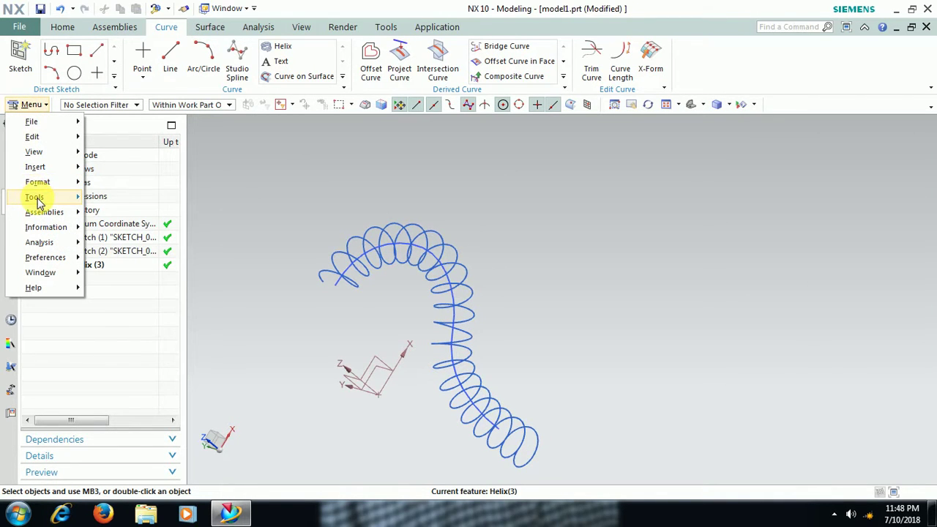
mouse_move(38, 202)
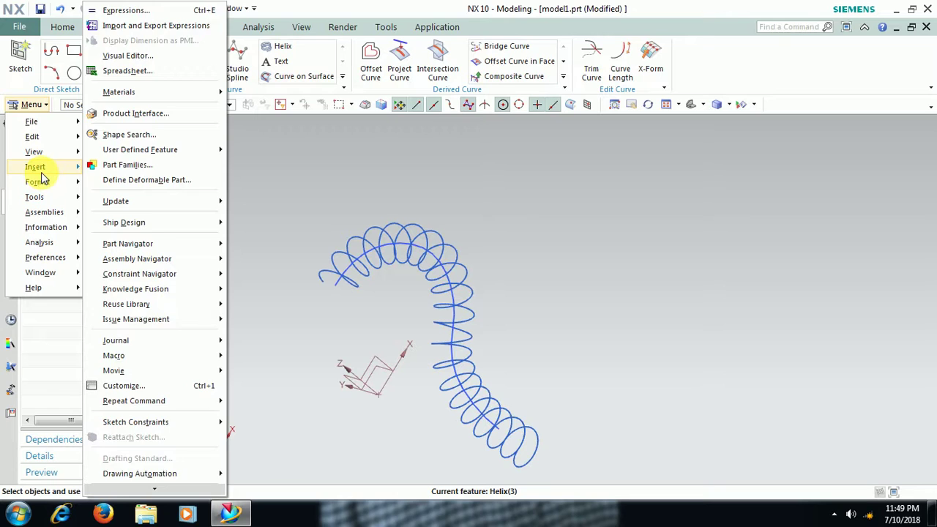
mouse_move(40, 168)
mouse_move(142, 297)
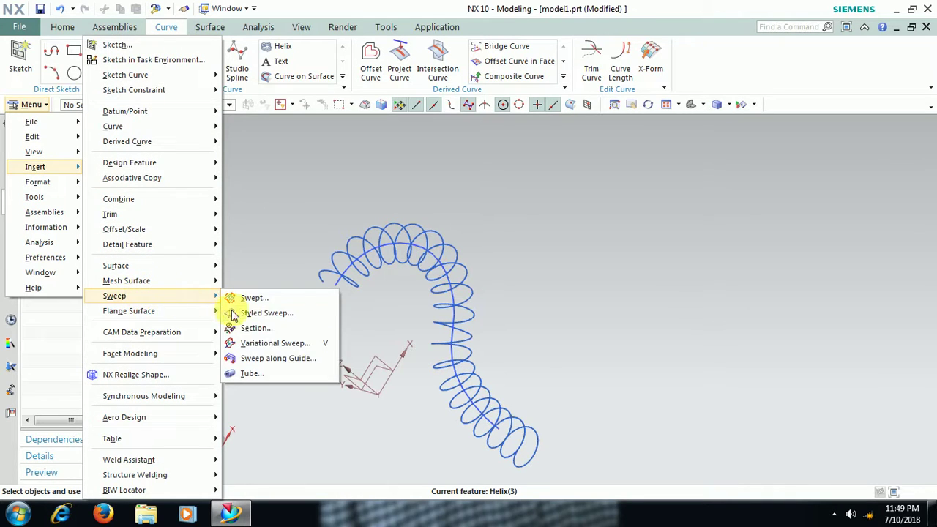
click(250, 374)
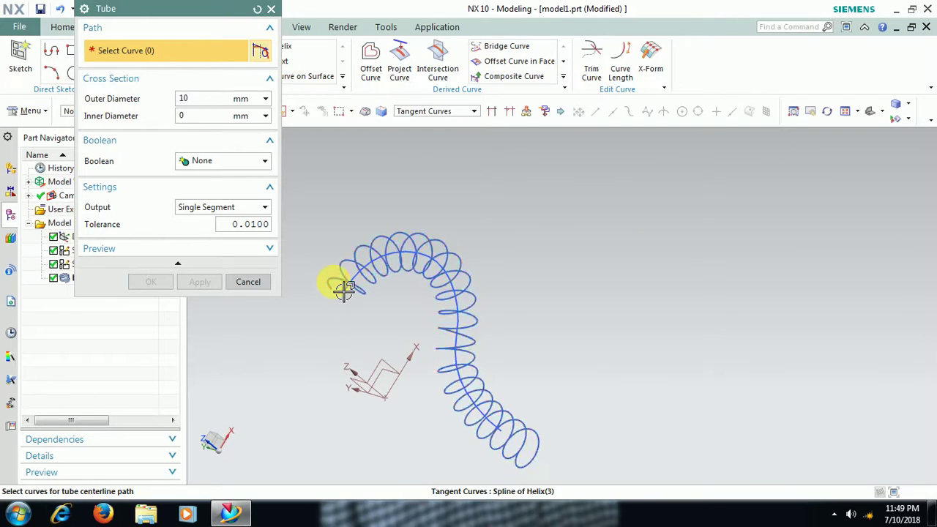
Create Tube (4), a 5 mm outer-diameter solid swept along Helix (3).
click(338, 286)
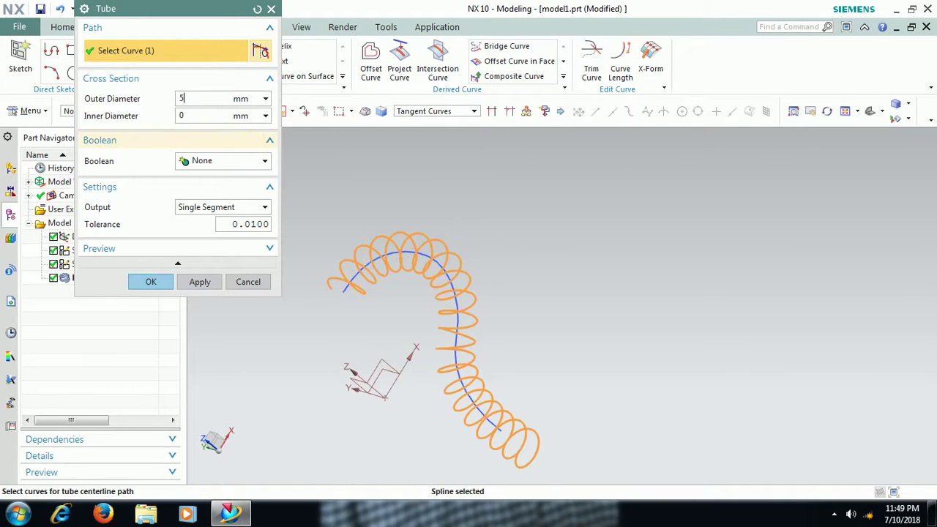
click(168, 283)
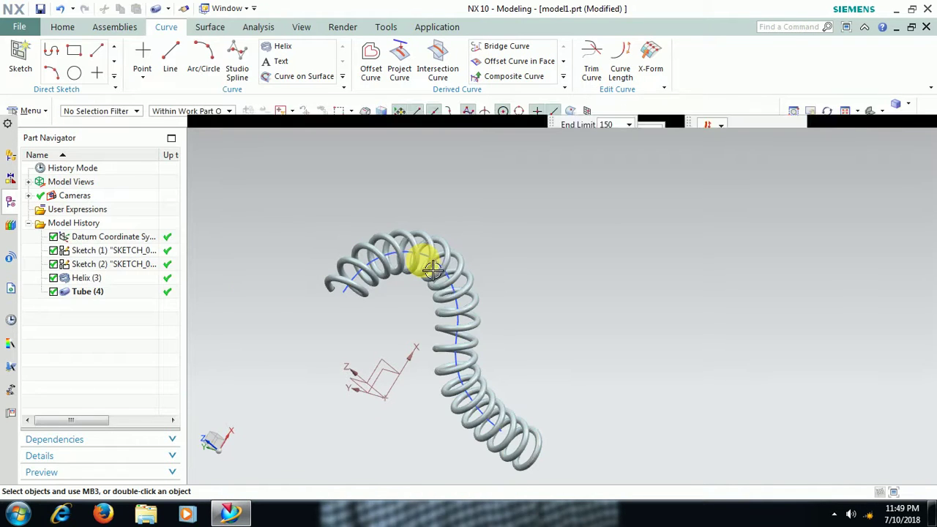
middle_drag(431, 267, 502, 232)
Re-edit Tube (4) to a 10 mm outer diameter for a thicker coil.
scroll(435, 228, down, 2)
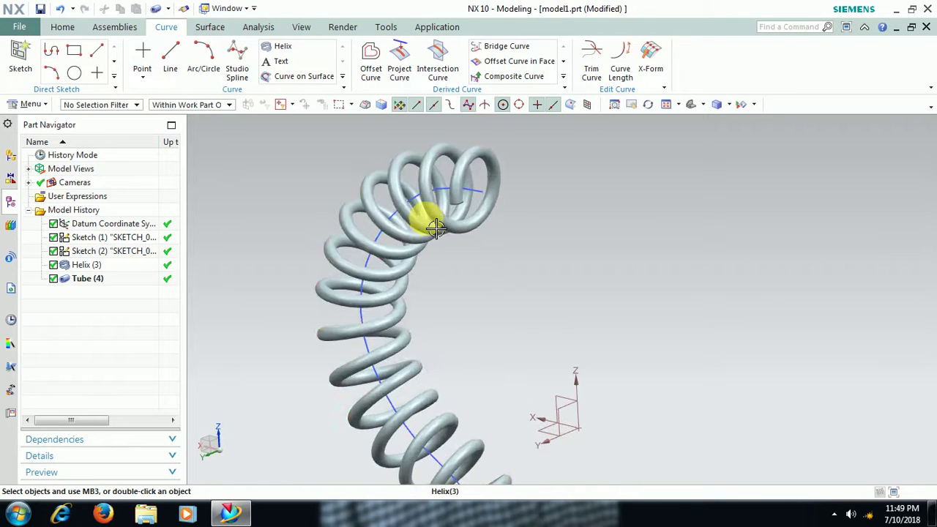
double_click(433, 212)
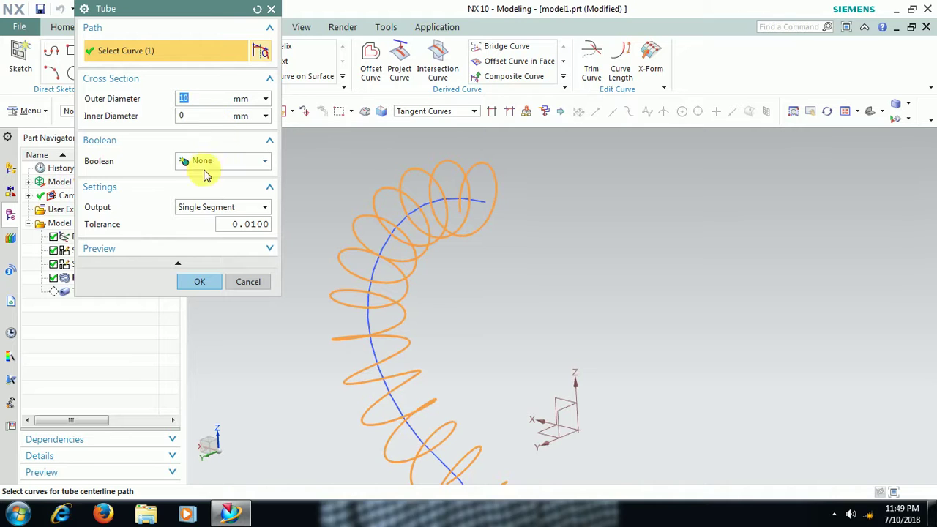
click(188, 282)
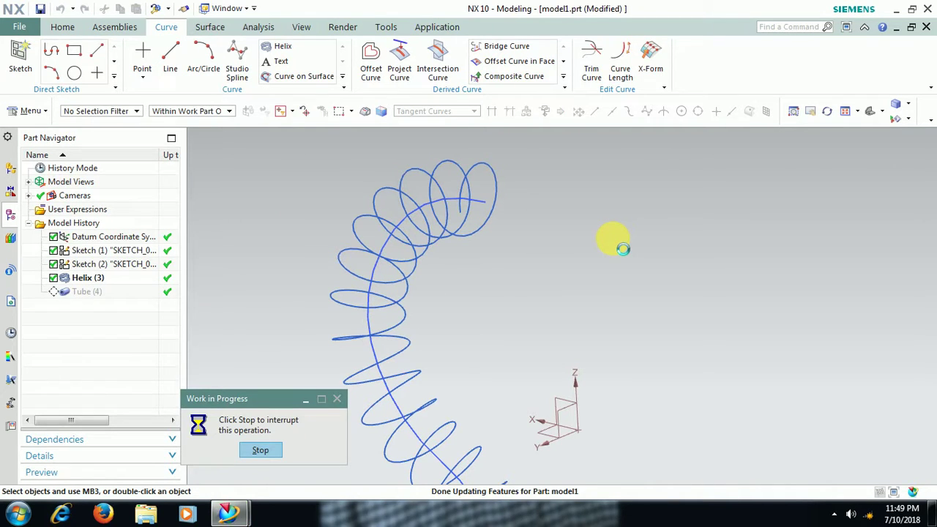
middle_drag(611, 237, 535, 163)
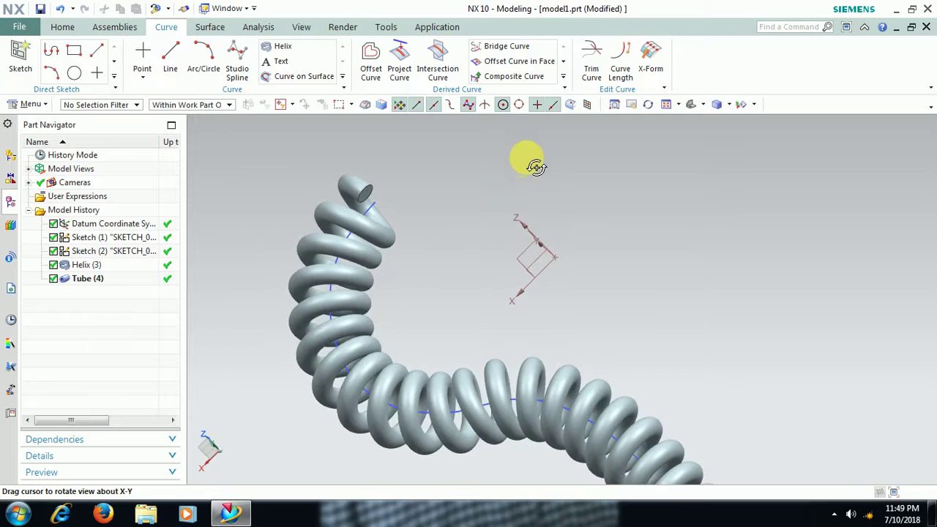
scroll(390, 170, up, 3)
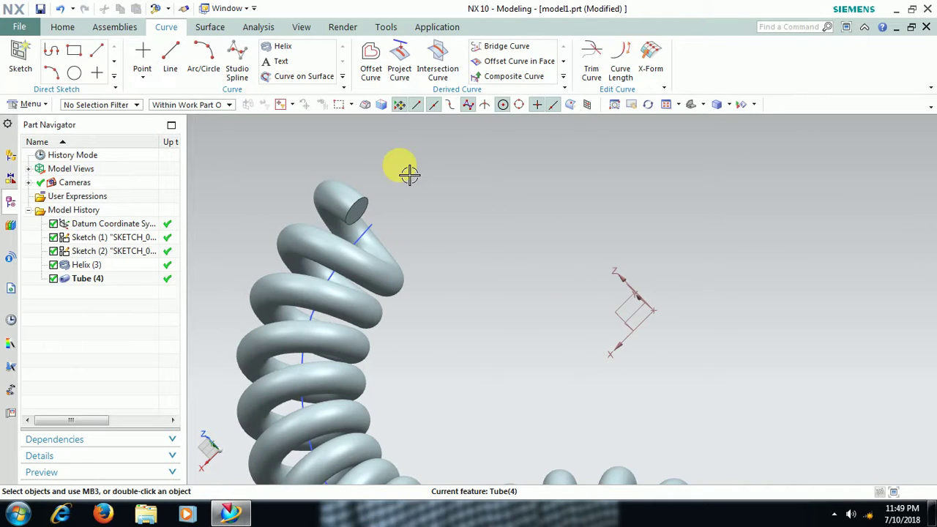
scroll(425, 213, down, 5)
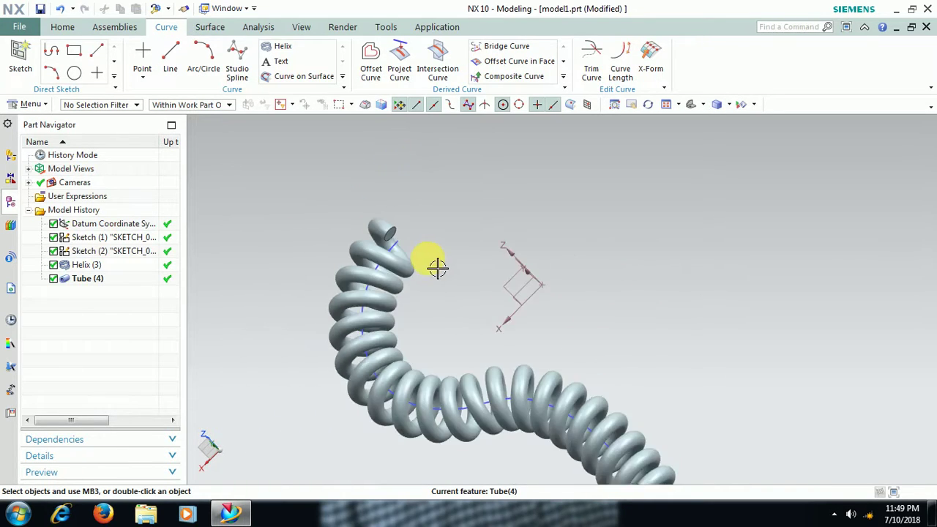
scroll(490, 270, up, 3)
middle_drag(472, 267, 558, 293)
click(494, 314)
scroll(559, 290, down, 3)
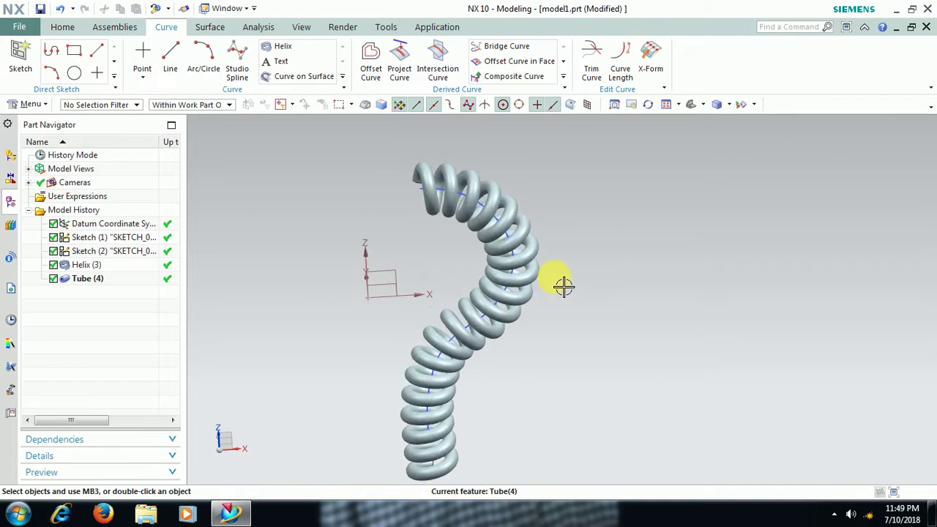